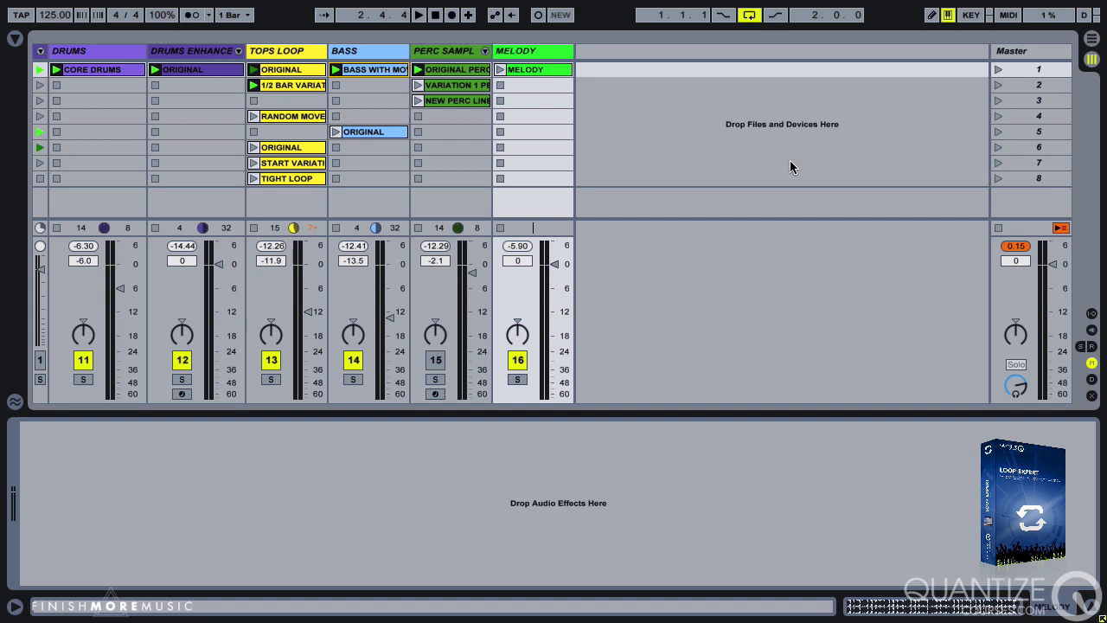
# Move the MELODY clip from its session slot to bar 1 of the Melody track in the arrangement and hide the browser
pyautogui.click(499, 72)
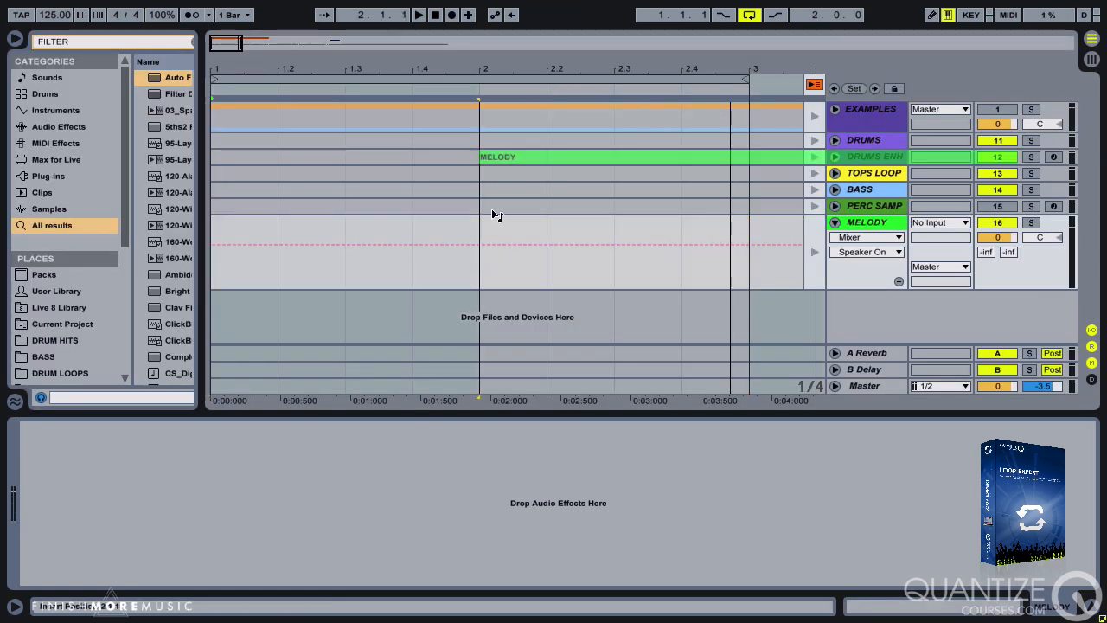
pyautogui.moveTo(492, 215); pyautogui.dragTo(233, 262)
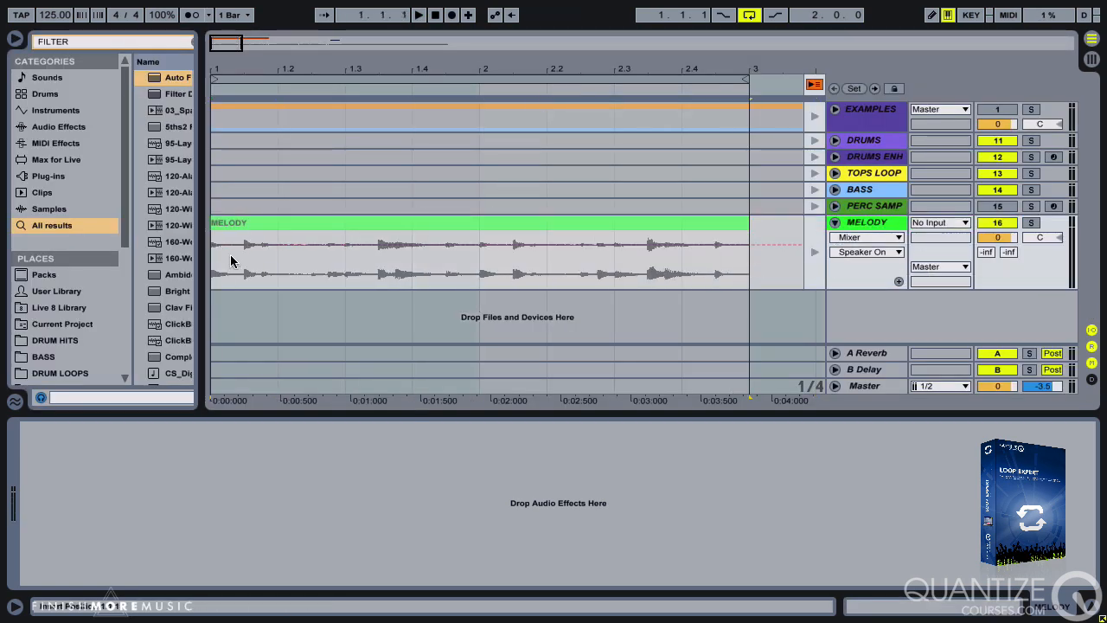
pyautogui.click(231, 261)
pyautogui.hotkey('ctrl', 'alt', 'b')
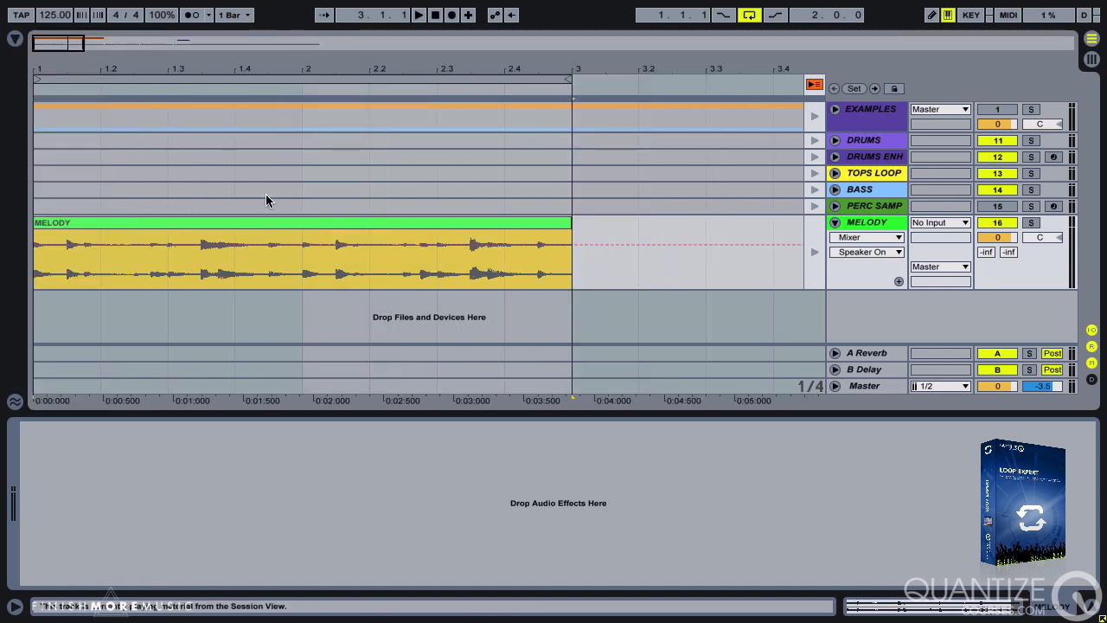
# Return the Melody track to arrangement playback and duplicate the whole track
pyautogui.click(816, 252)
pyautogui.click(859, 225)
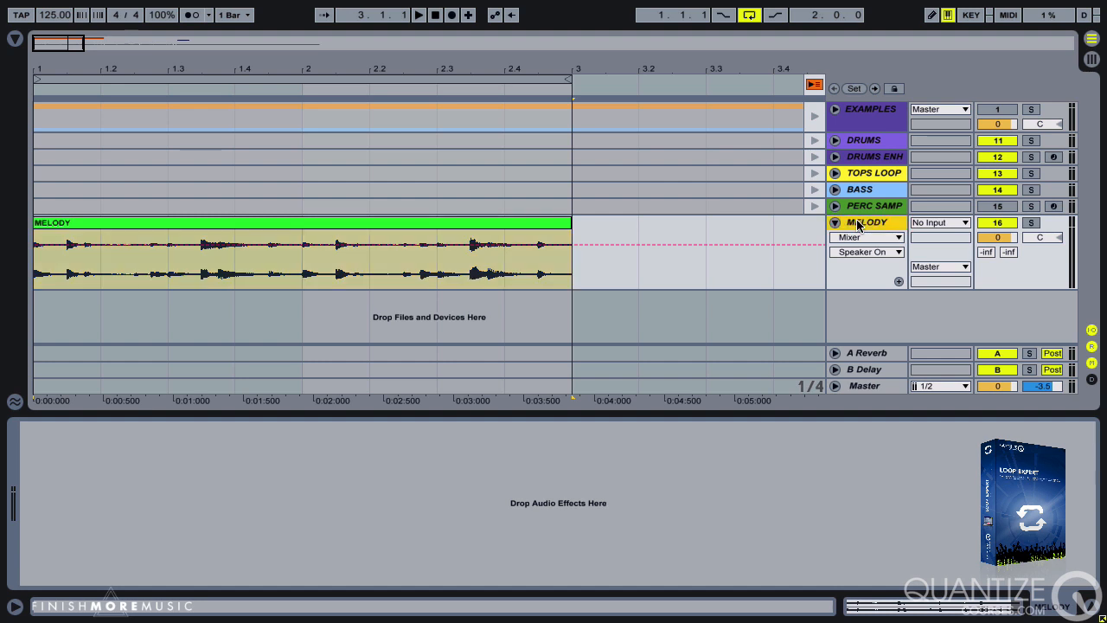
pyautogui.press('super+d')
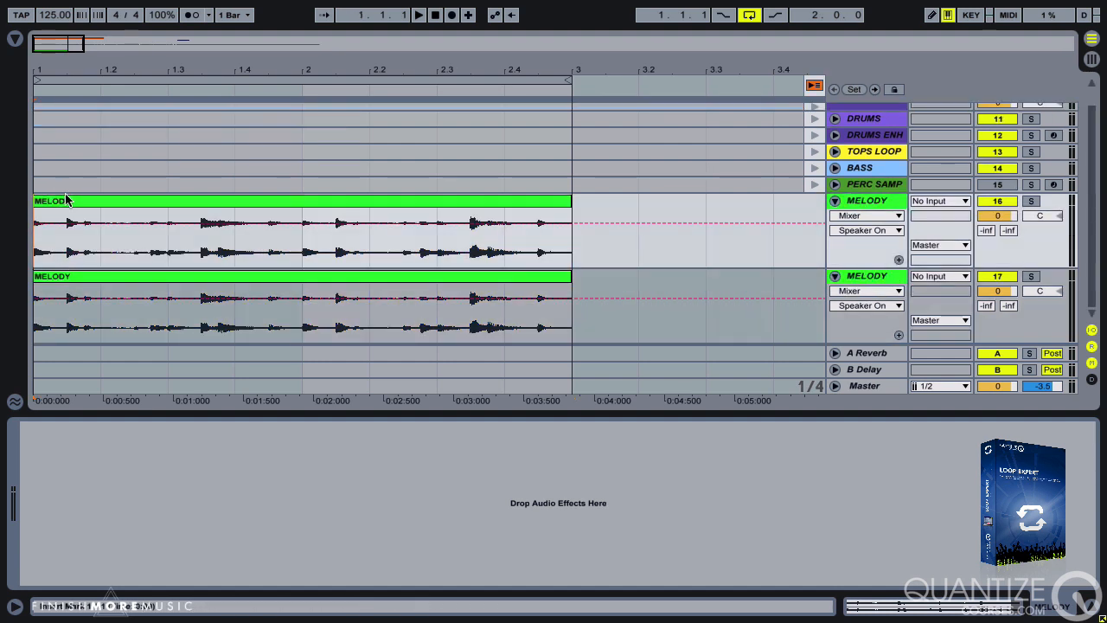
# Rename the clip on the upper Melody track as ORIGINAL MELODY
pyautogui.click(67, 204)
pyautogui.press('super+r')
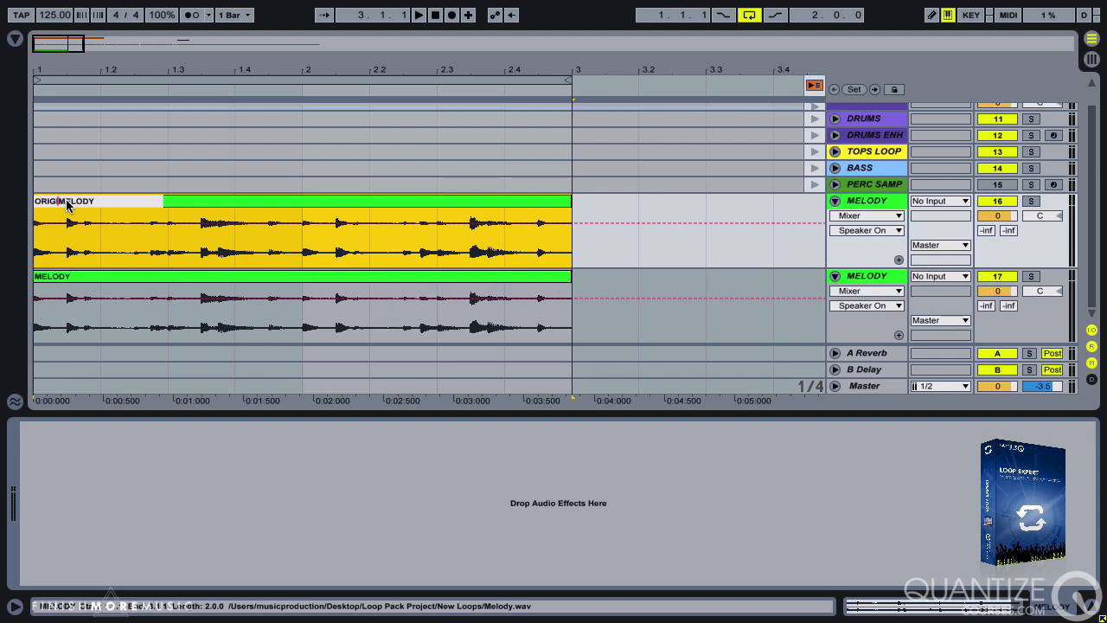
pyautogui.click(143, 290)
# Open the duplicated melody clip's sample settings in a slightly taller clip view and transpose it up 7 semitones
pyautogui.click(863, 278)
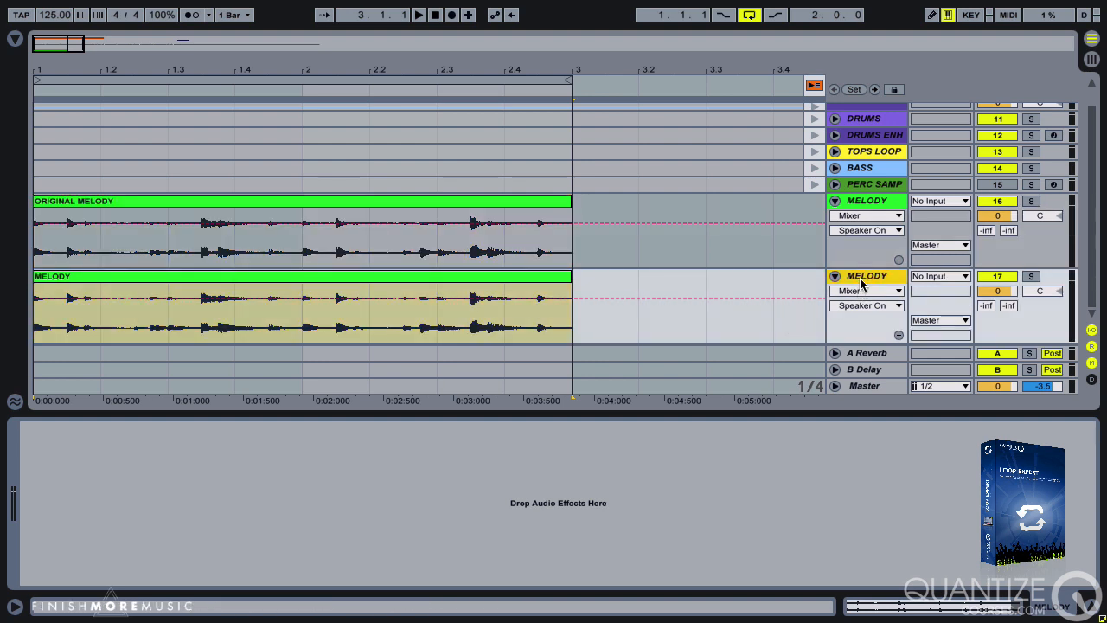
pyautogui.doubleClick(383, 286)
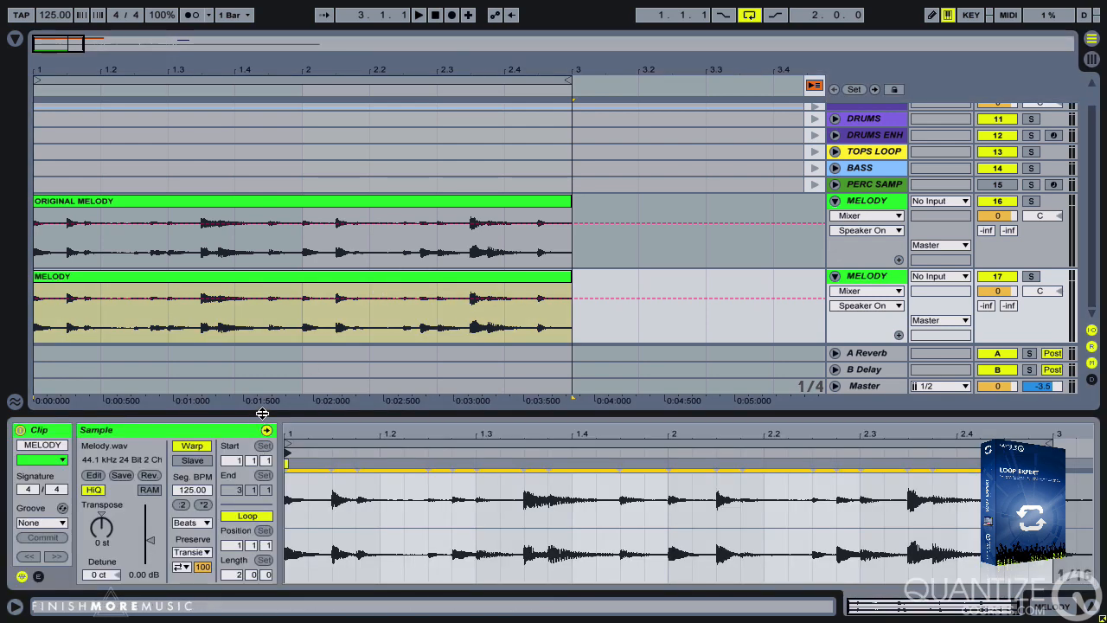
pyautogui.moveTo(262, 414); pyautogui.dragTo(265, 396)
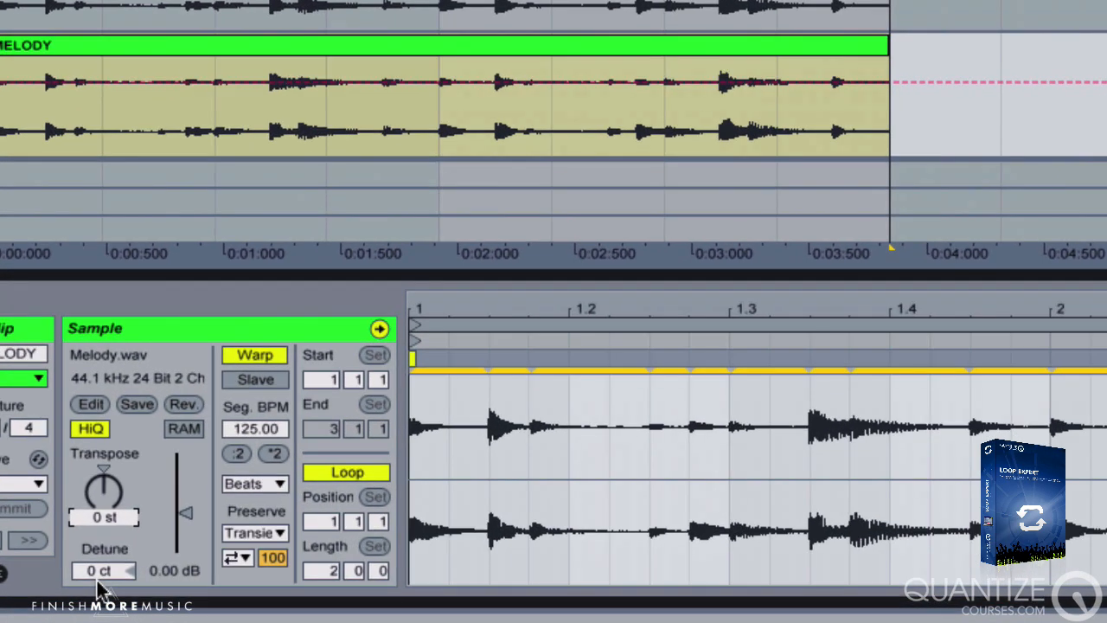
pyautogui.write('7')
pyautogui.press('Return')
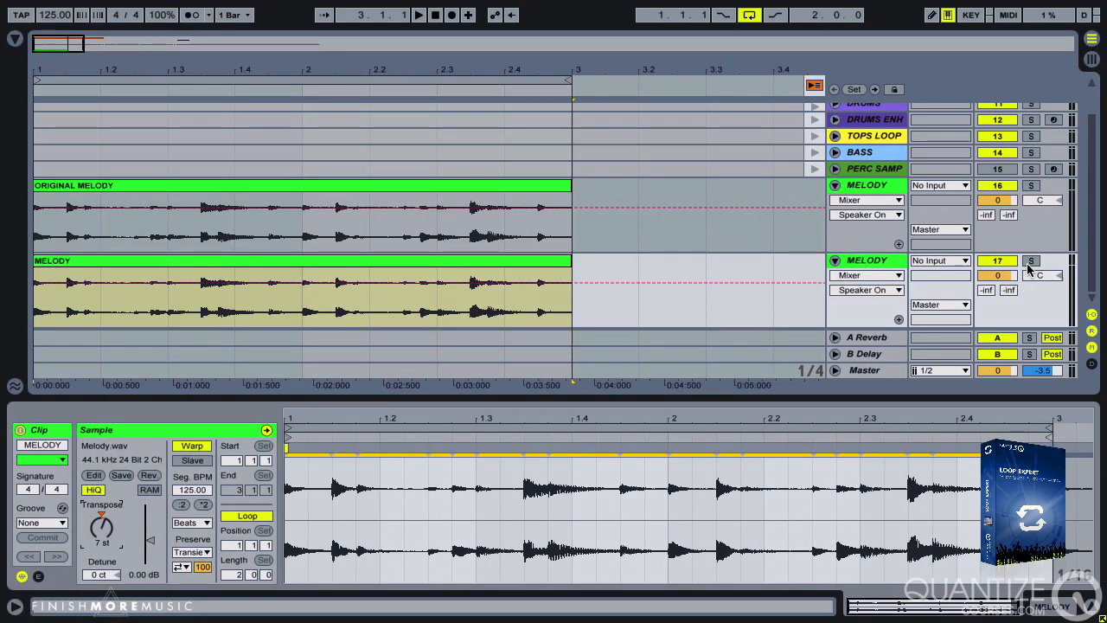
# Solo the duplicated Melody track and start playback to hear the transposed clip
pyautogui.click(1030, 262)
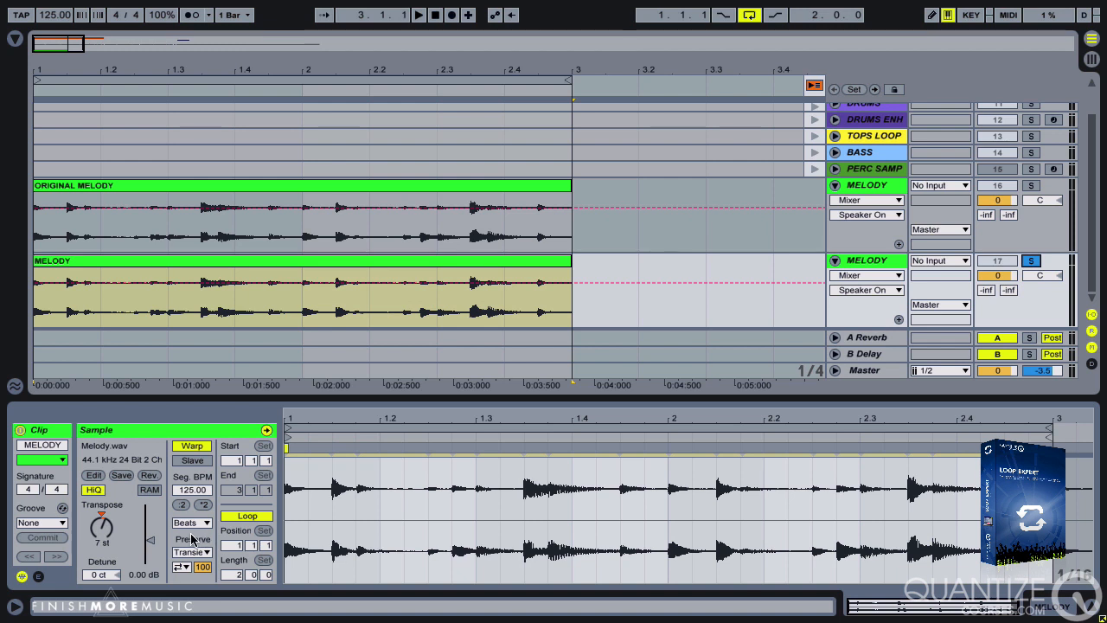
pyautogui.press('space')
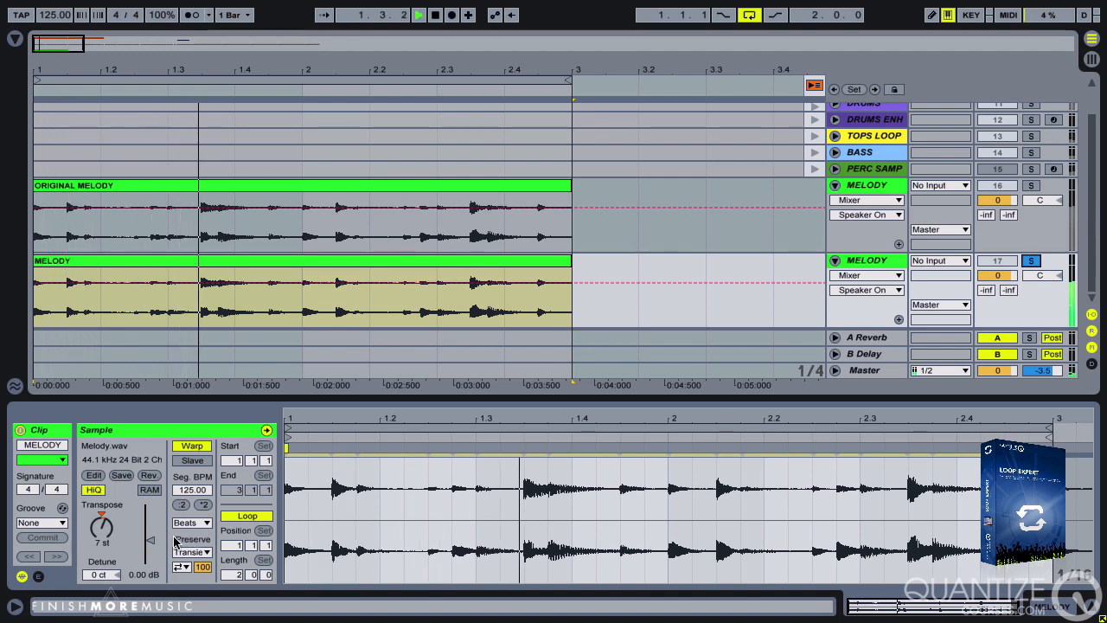
# Try the Tones warp mode on the transposed clip with a grain size of 100.00
pyautogui.click(192, 523)
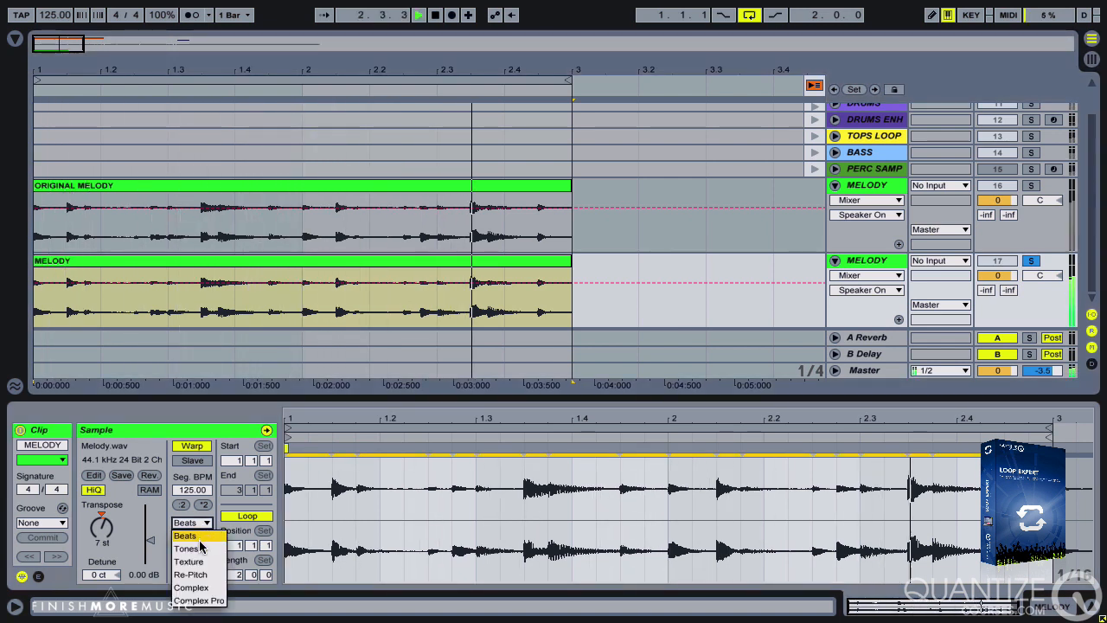
pyautogui.click(198, 543)
pyautogui.moveTo(200, 551); pyautogui.dragTo(204, 476)
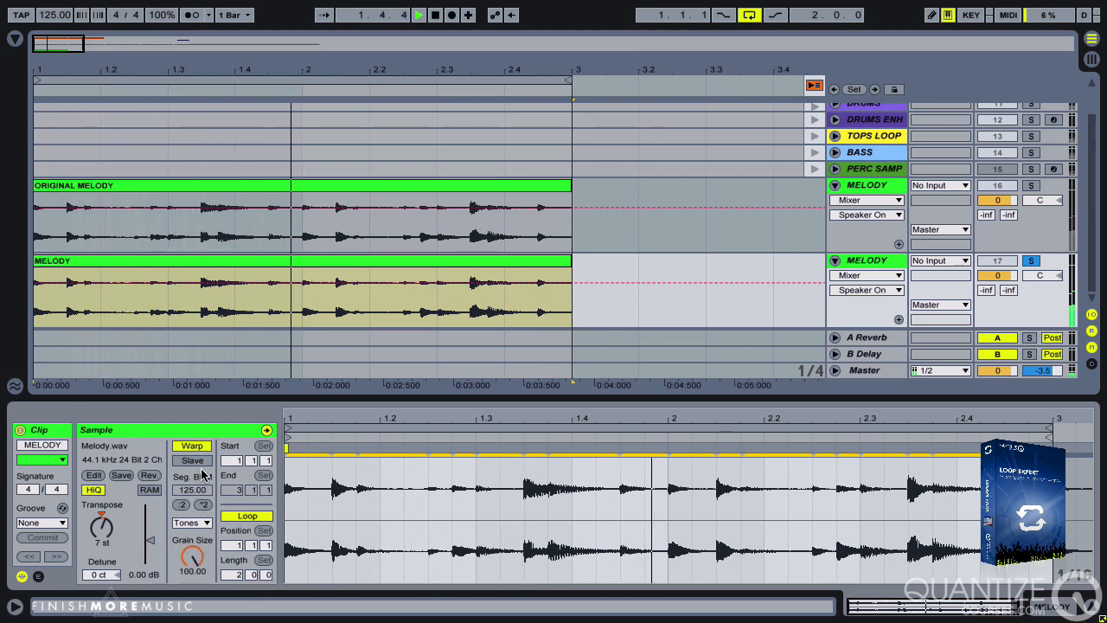
# Try the Texture warp mode on the transposed clip with a grain size of 2.00
pyautogui.click(206, 524)
pyautogui.click(198, 561)
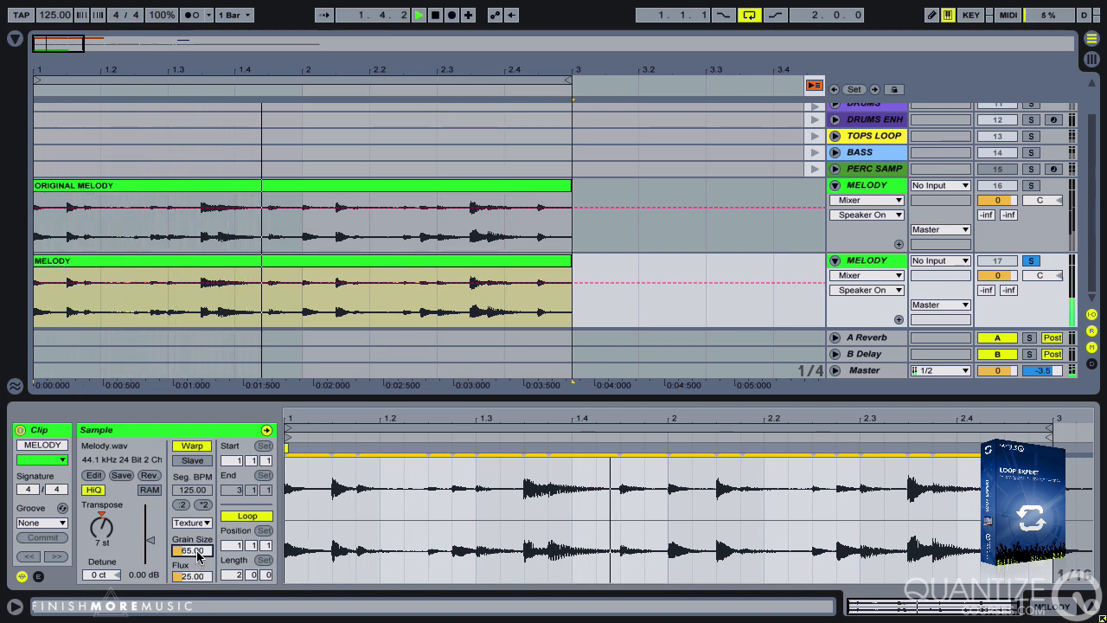
pyautogui.moveTo(194, 552); pyautogui.dragTo(199, 562)
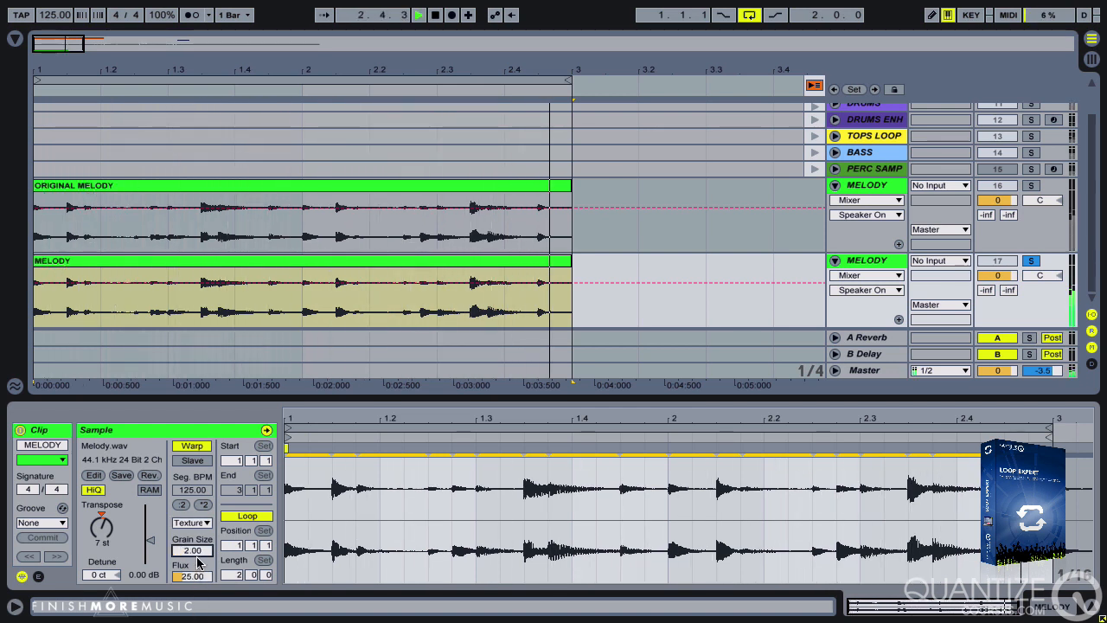
# Audition the transposed clip with the Complex Pro and Complex warp modes and return it to Beats
pyautogui.click(200, 523)
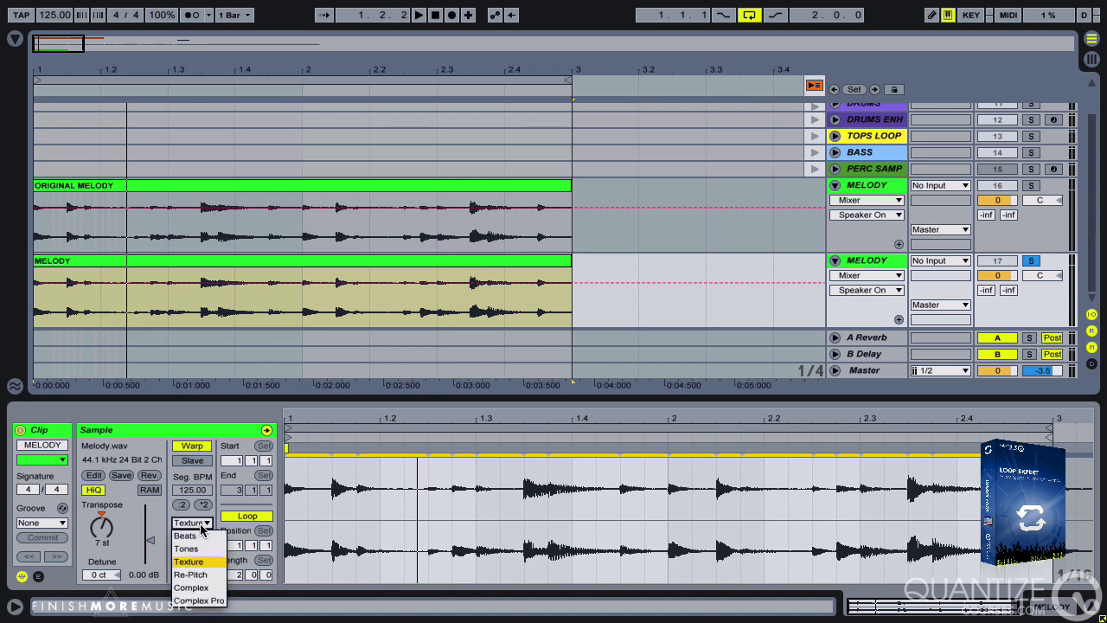
pyautogui.click(214, 600)
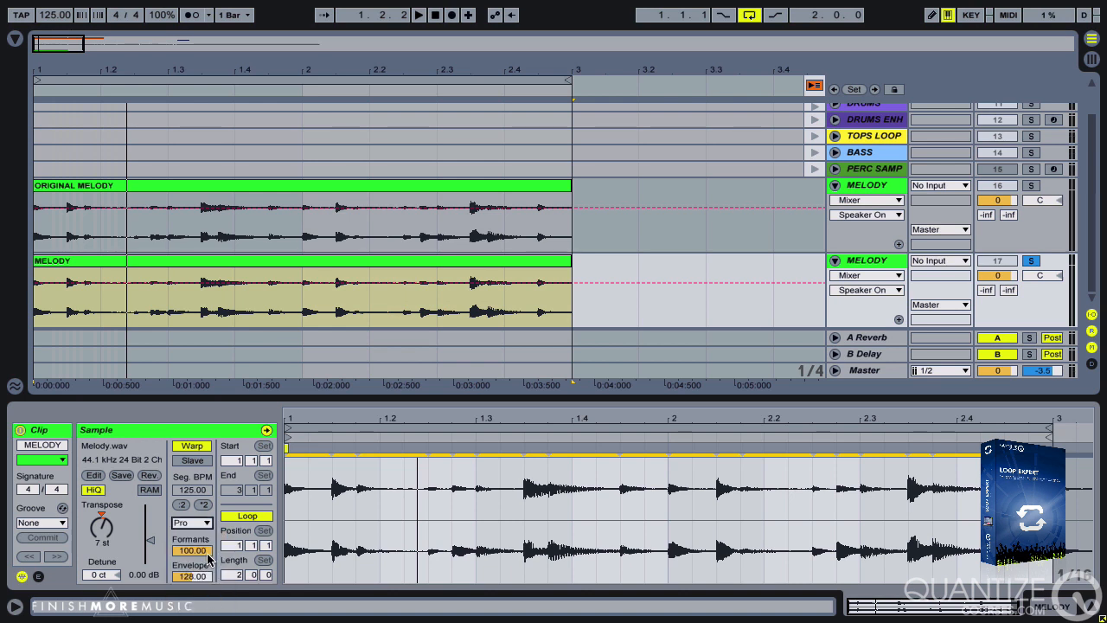
pyautogui.press('space')
pyautogui.click(206, 523)
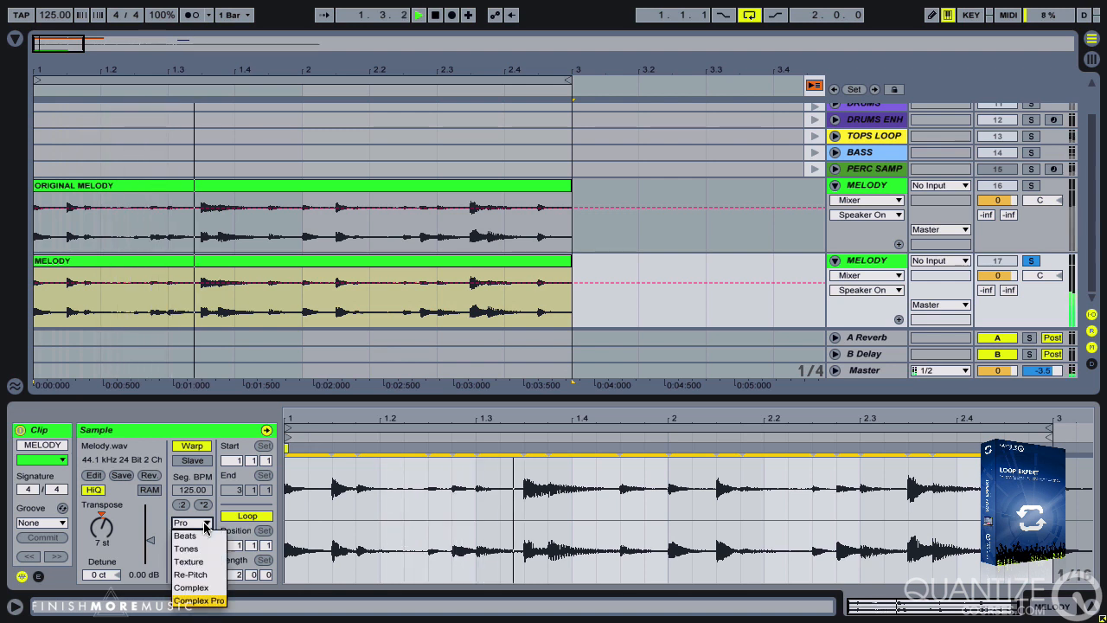
pyautogui.click(204, 588)
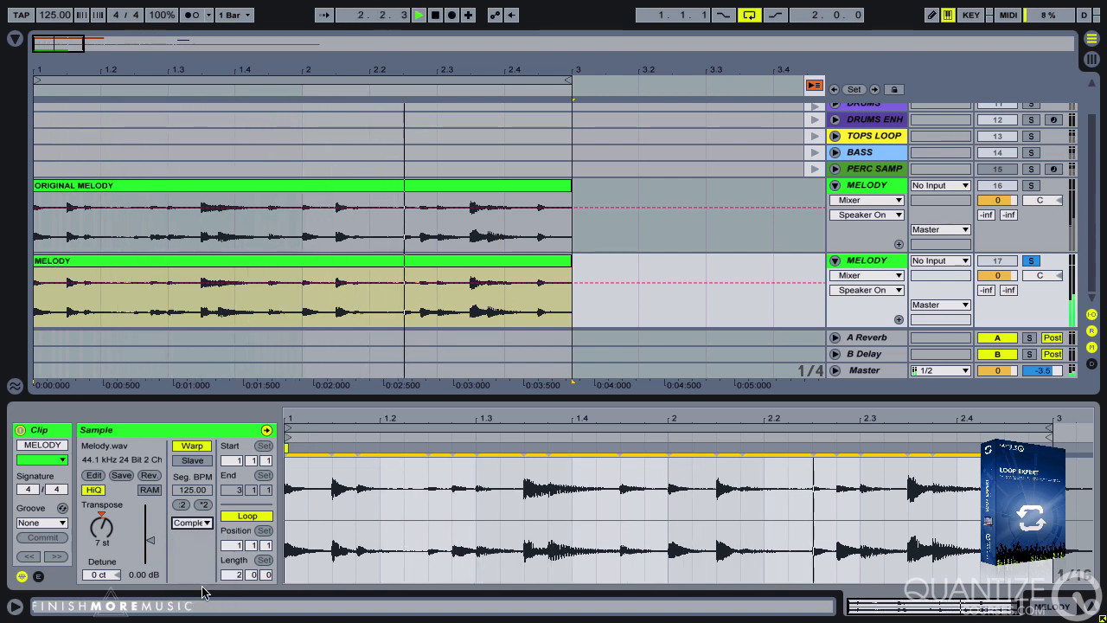
pyautogui.click(208, 523)
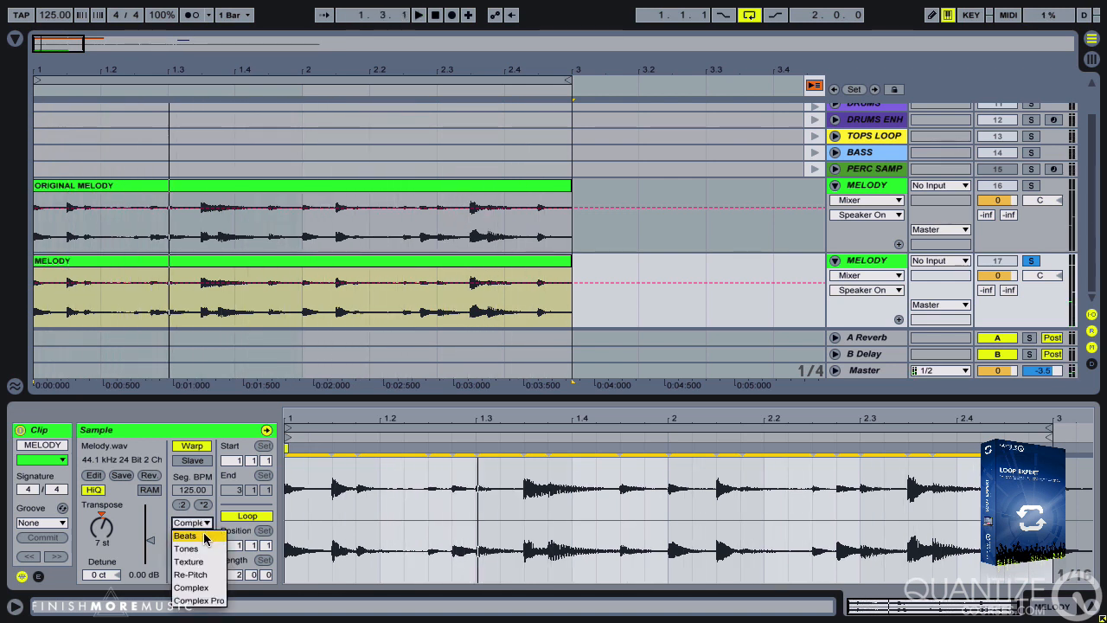
pyautogui.click(205, 536)
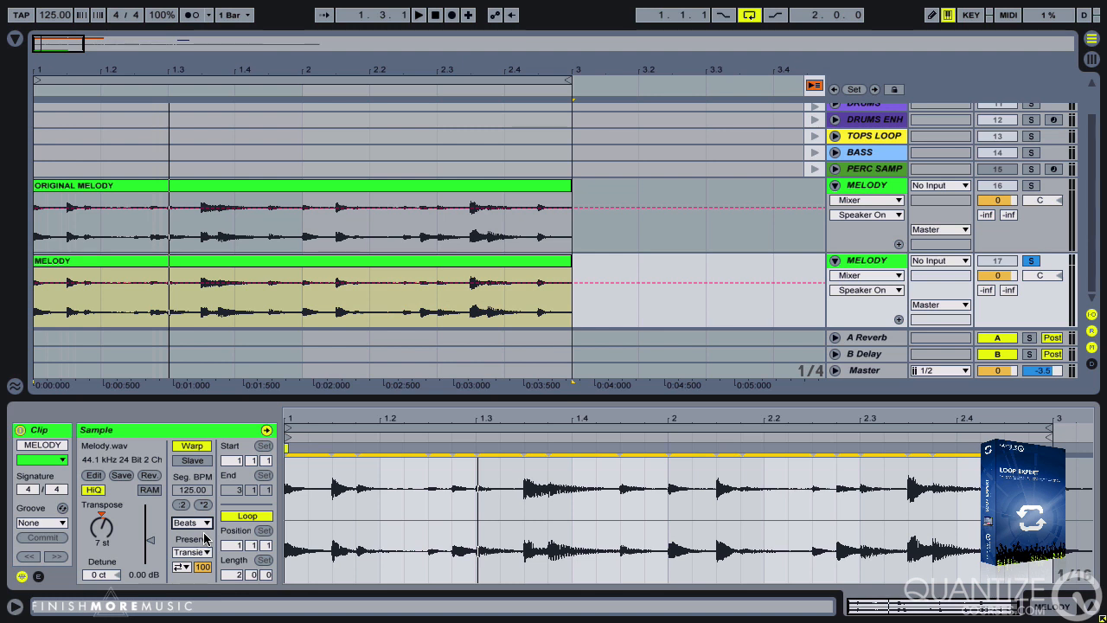
# Play the original melody soloed, solo the transposed track alongside it to hear both together, and stop playback
pyautogui.click(1030, 185)
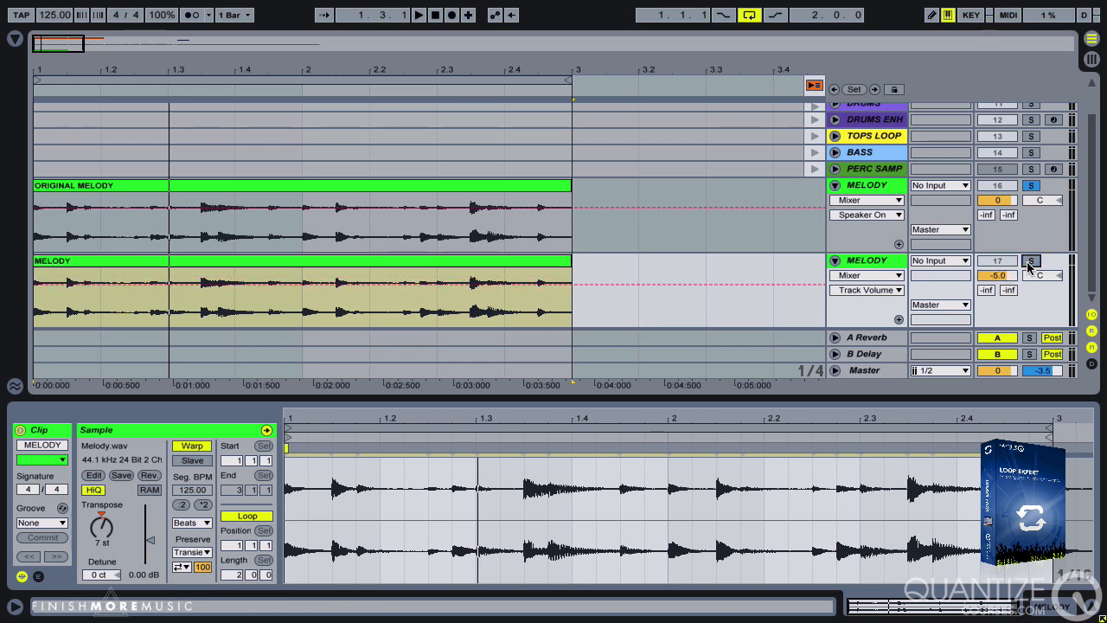
pyautogui.press('space')
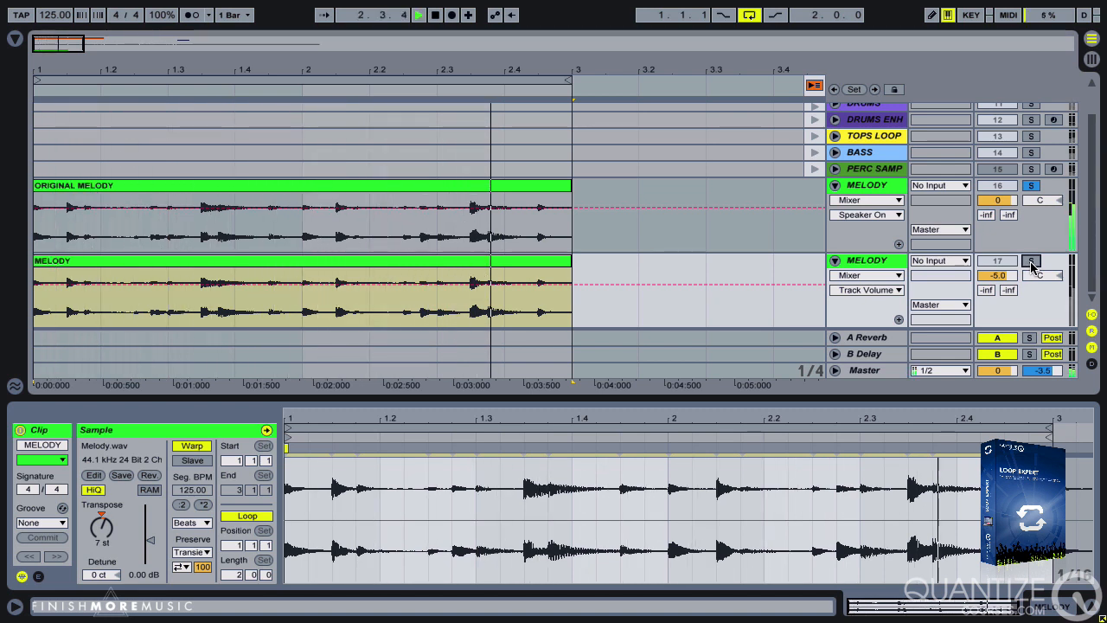
pyautogui.click(1030, 260)
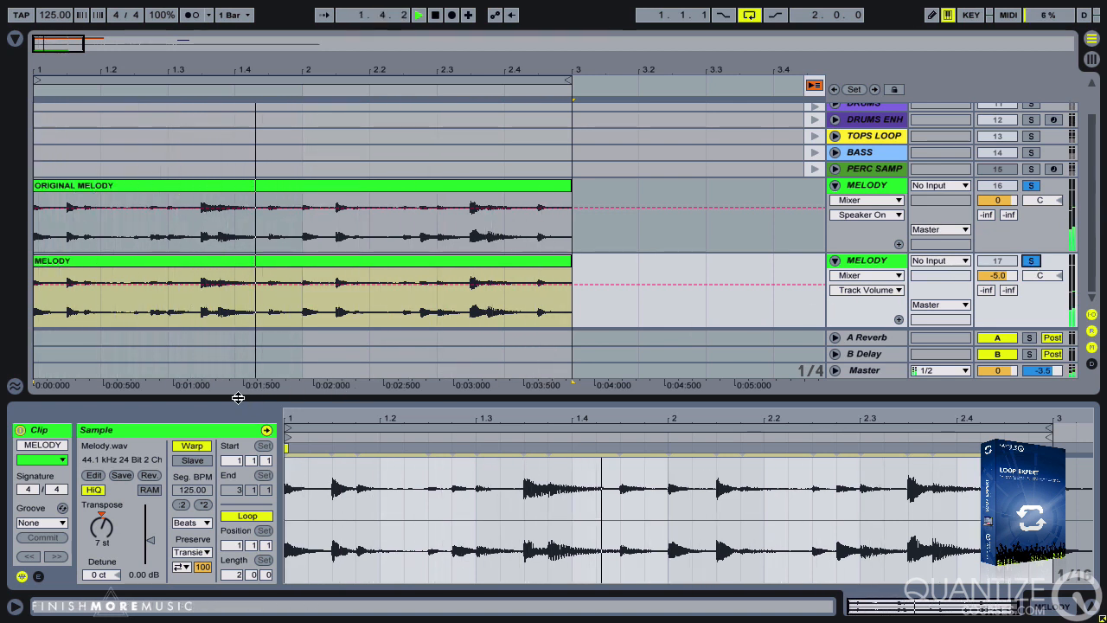
pyautogui.press('space')
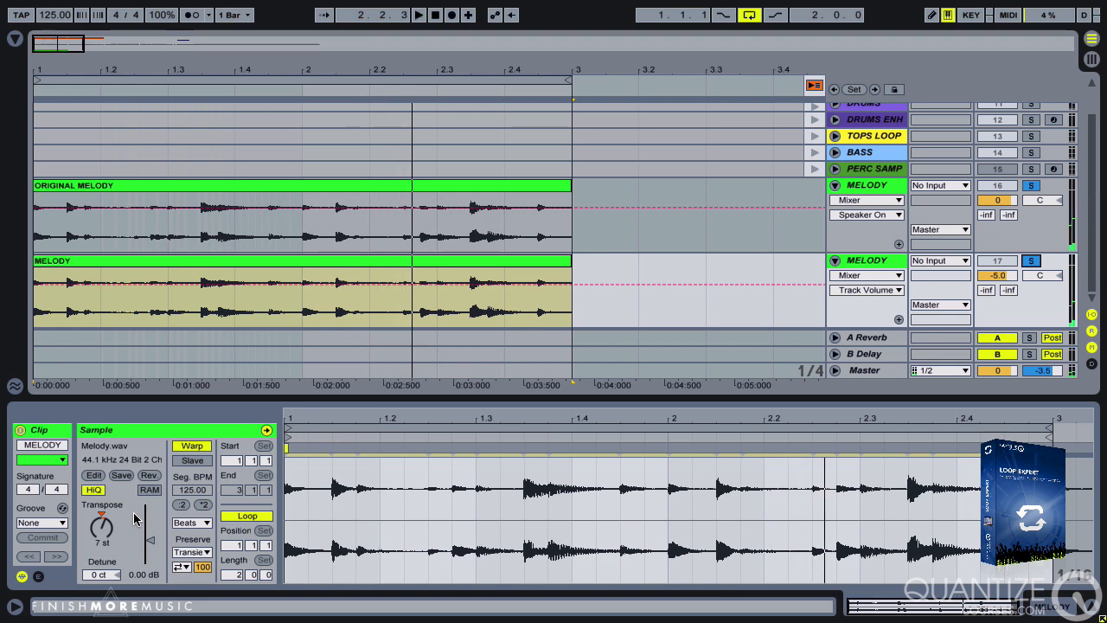
# Set the transposed clip's Preserve value to 1/32 and play both melodies
pyautogui.click(201, 553)
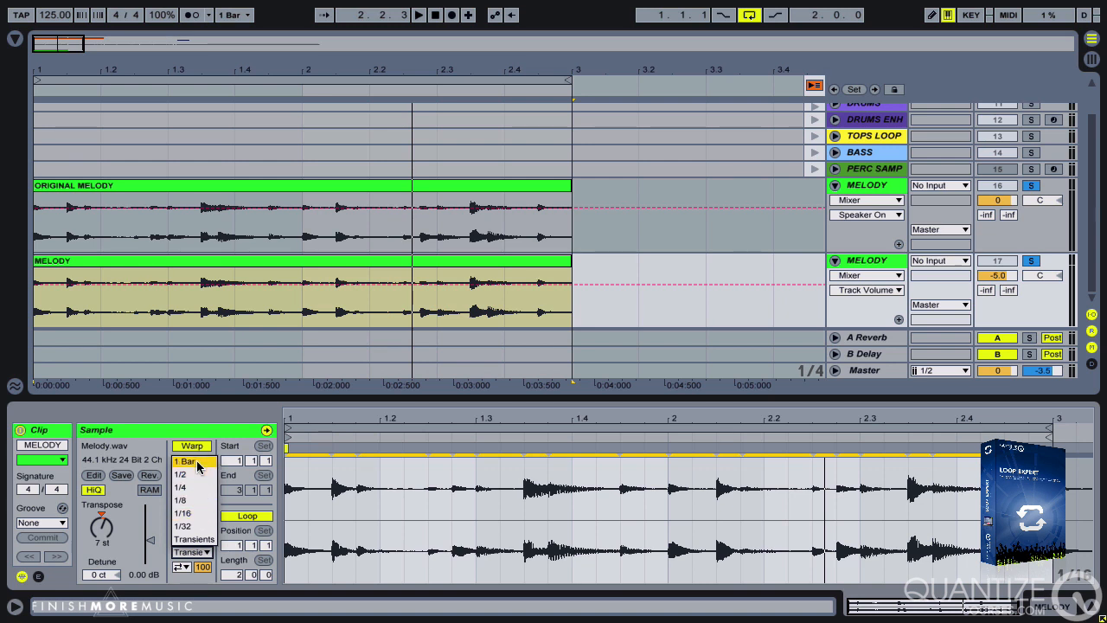
pyautogui.click(197, 526)
pyautogui.press('space')
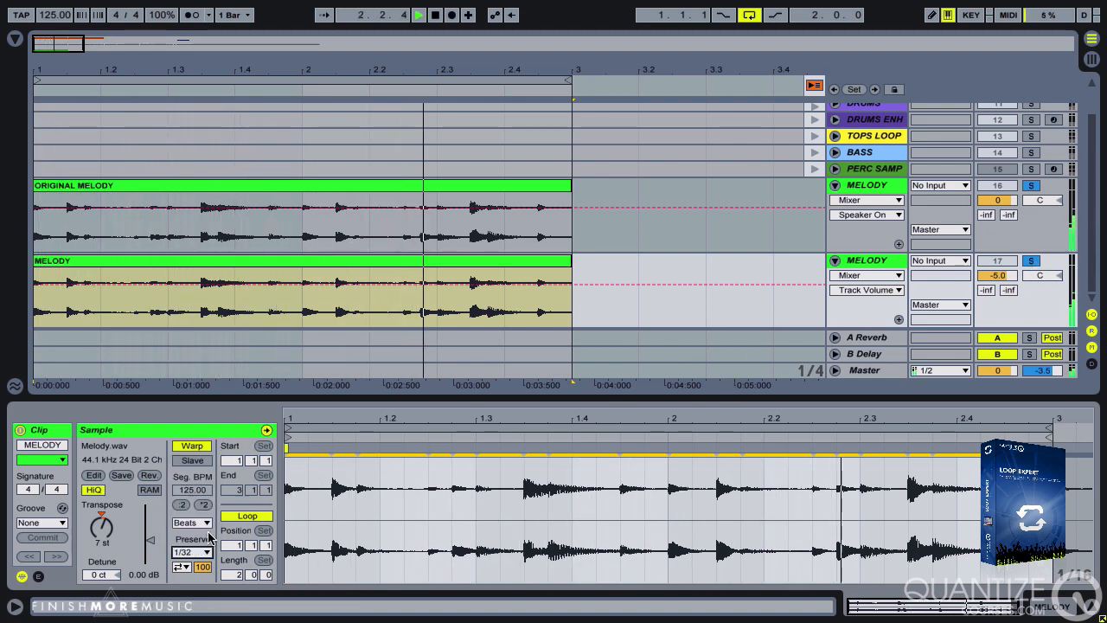
# Try a Preserve value of 1 Bar on the transposed clip during playback
pyautogui.click(190, 551)
pyautogui.click(162, 555)
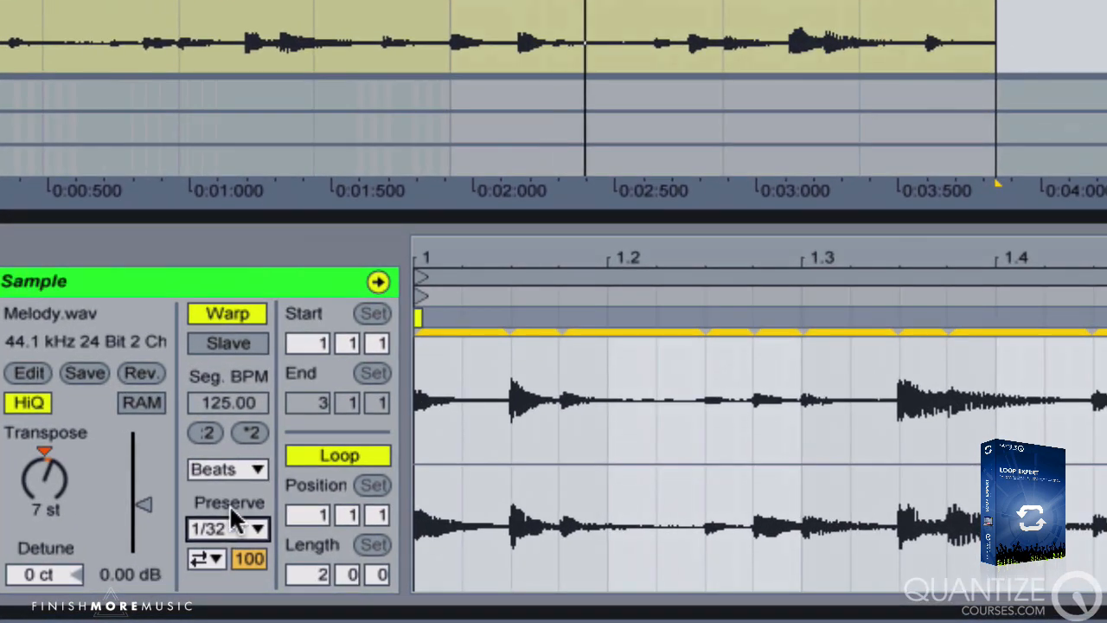
pyautogui.click(233, 523)
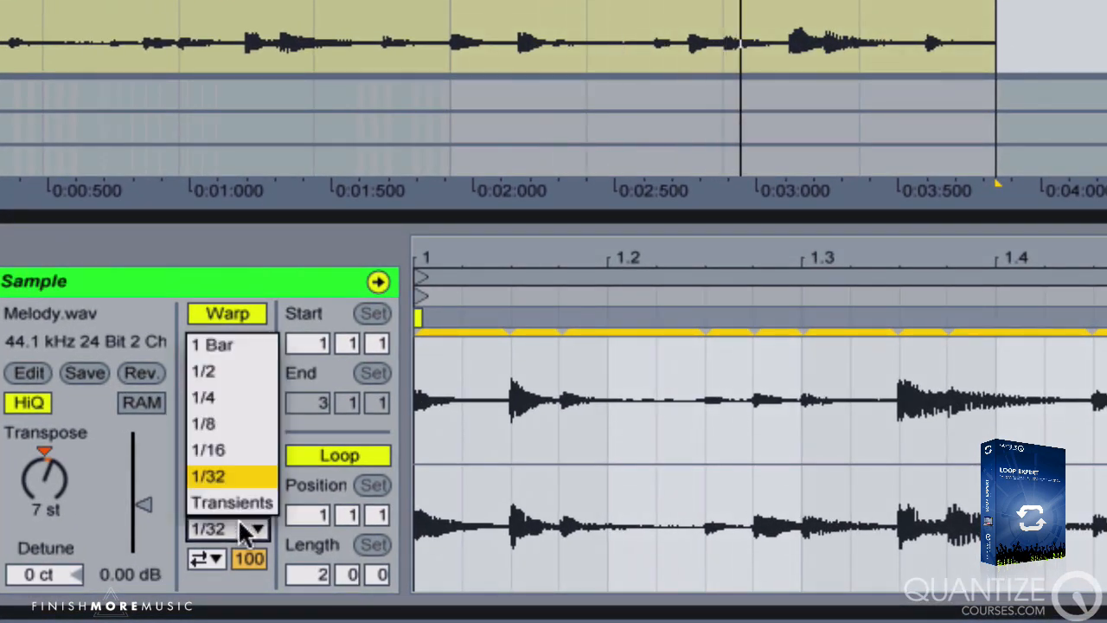
pyautogui.click(242, 346)
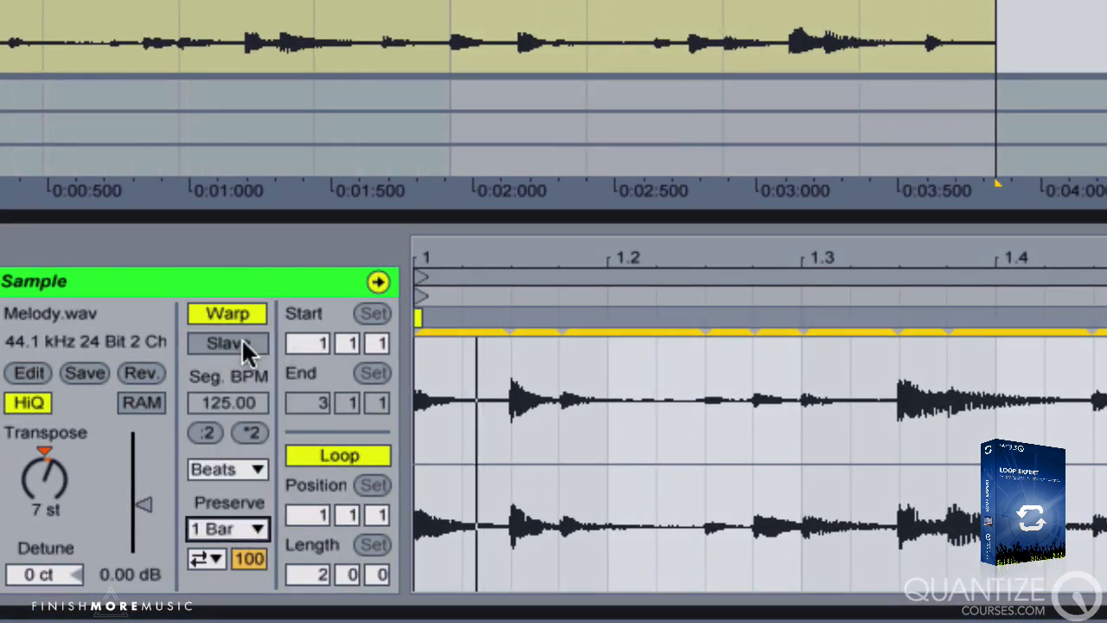
# Compare the Transients Preserve option on the transposed clip and set Preserve back to 1/32
pyautogui.click(257, 529)
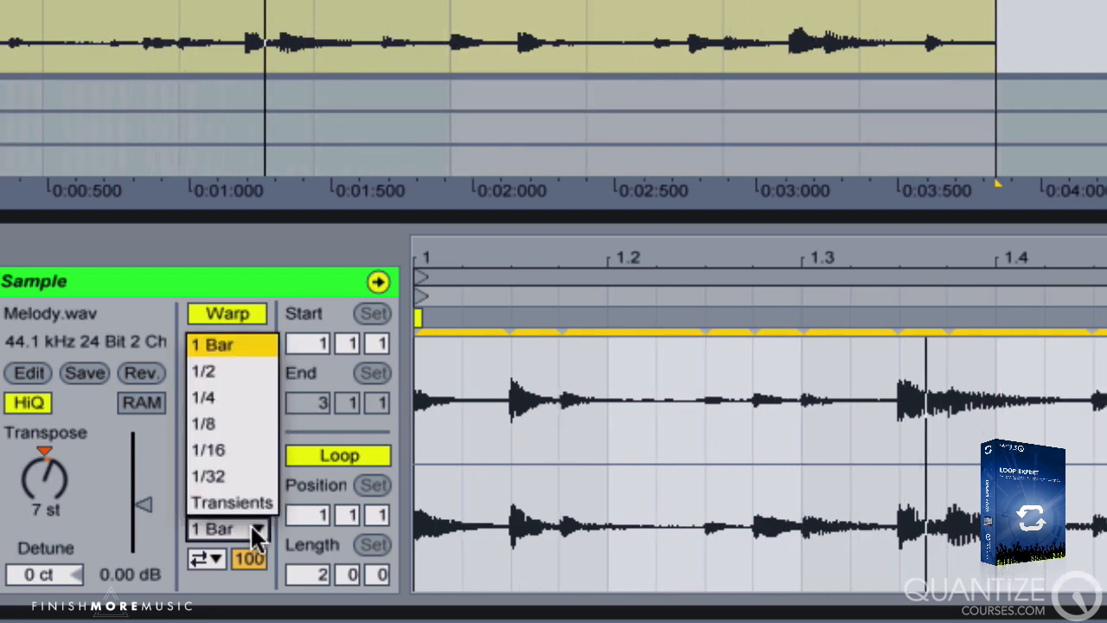
pyautogui.click(251, 505)
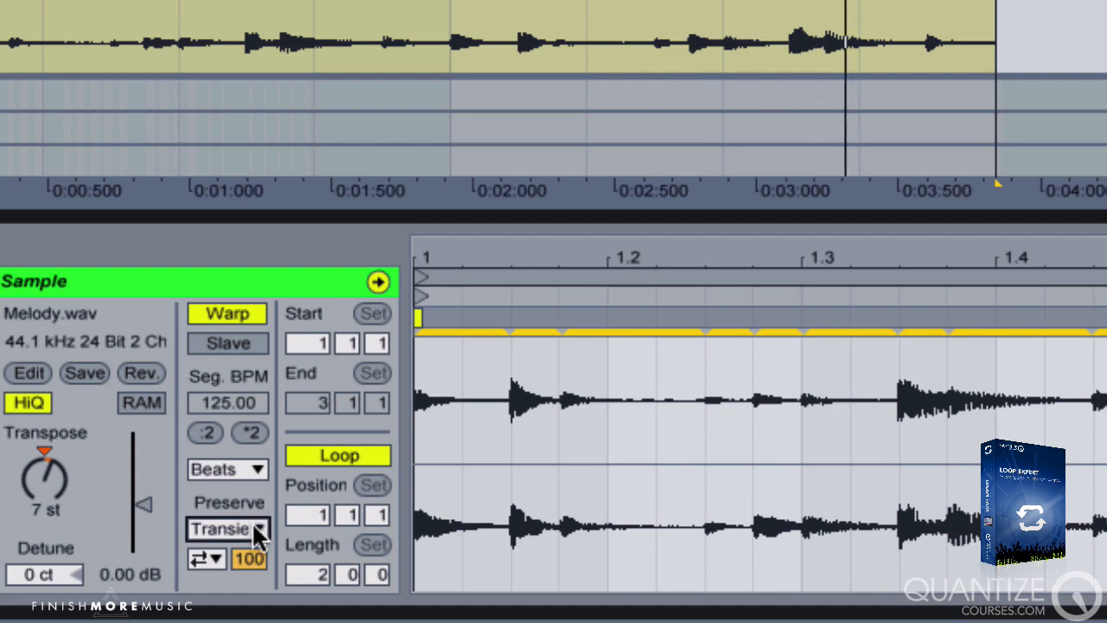
pyautogui.click(253, 523)
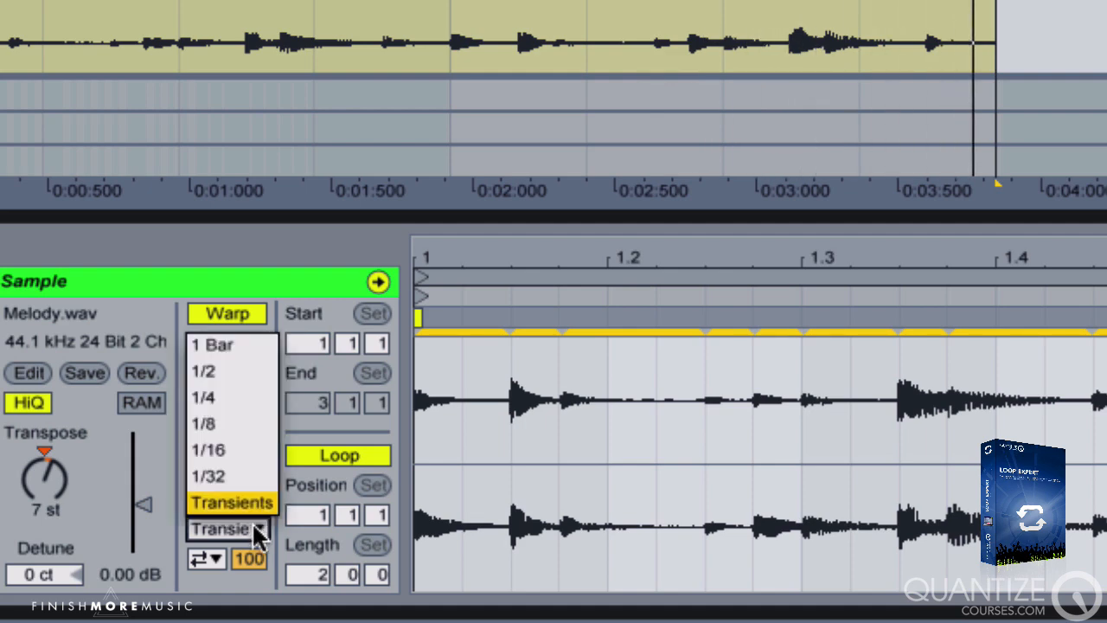
pyautogui.click(253, 472)
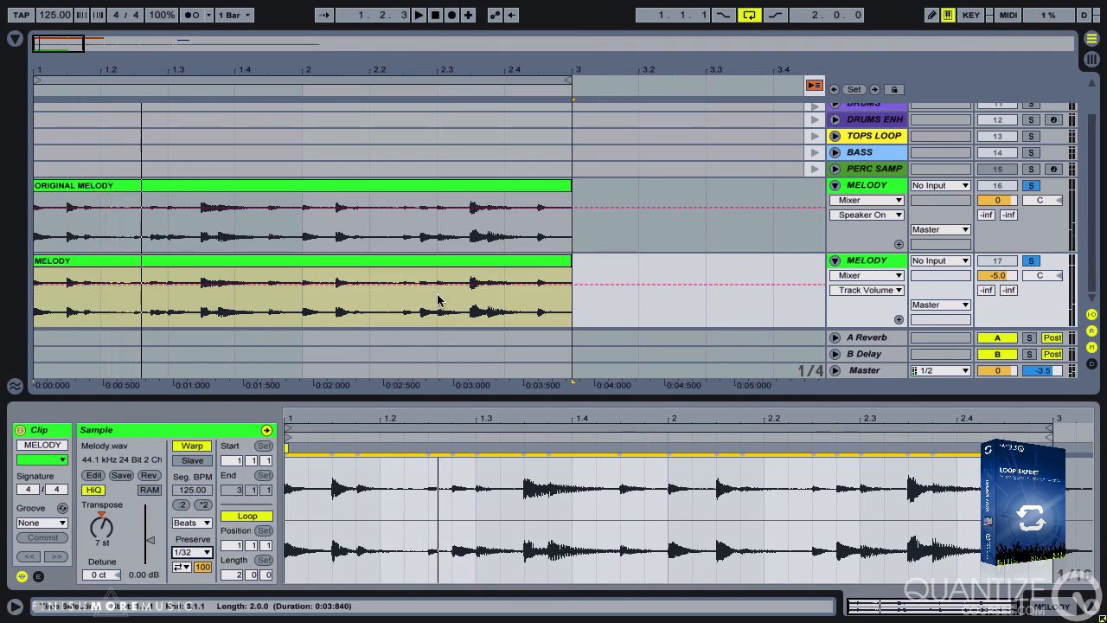
# Lower the transposed MELODY track's volume to -8.0 during playback, and stop playback
pyautogui.click(999, 275)
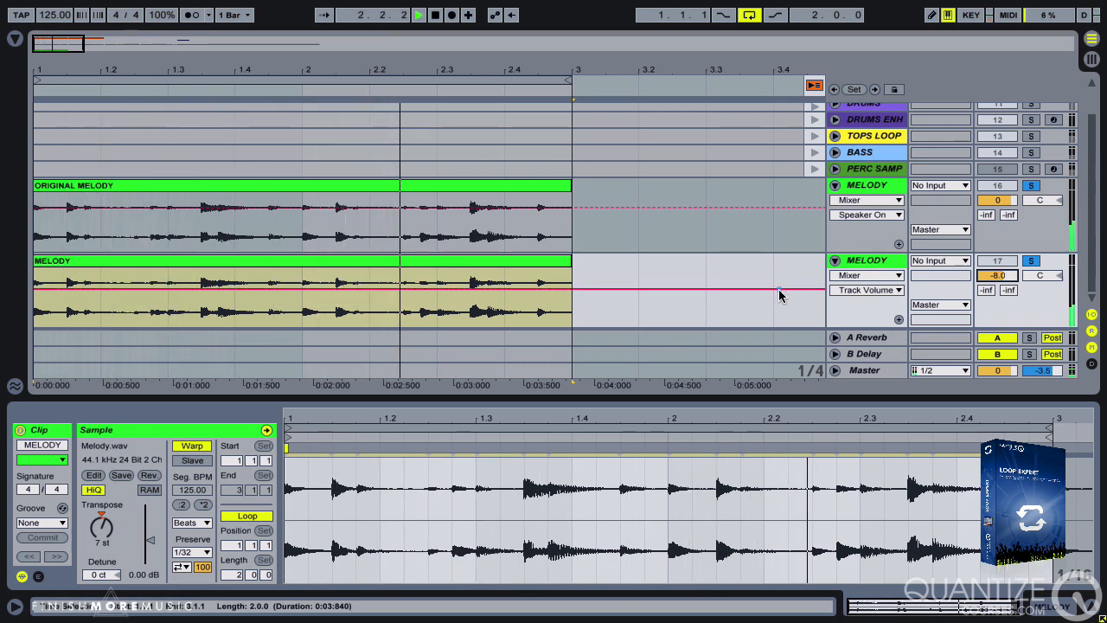
pyautogui.press('space')
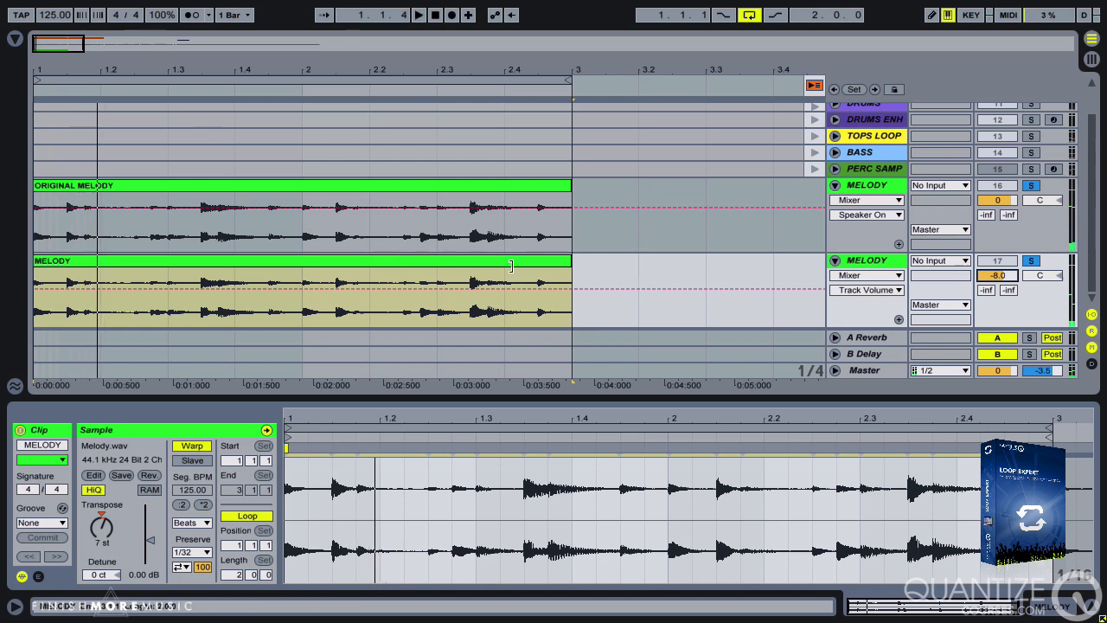
# Delete the transposed melody from 1.2 to 2 and from 2.2 to 3, and play it with the original
pyautogui.moveTo(104, 310); pyautogui.dragTo(285, 312)
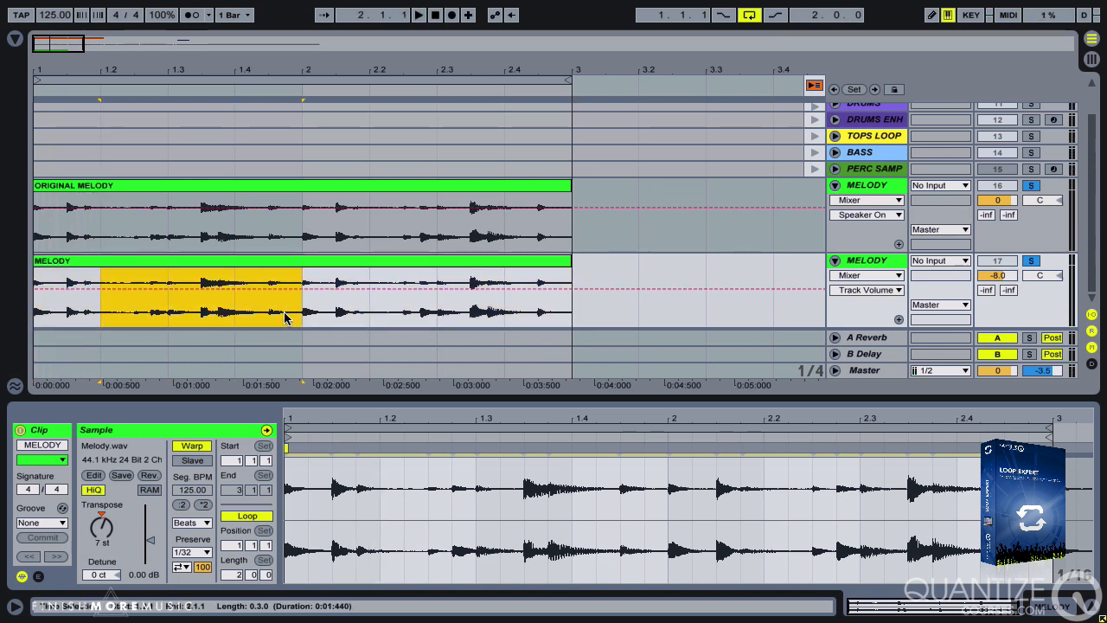
pyautogui.press('Delete')
pyautogui.moveTo(366, 309); pyautogui.dragTo(567, 311)
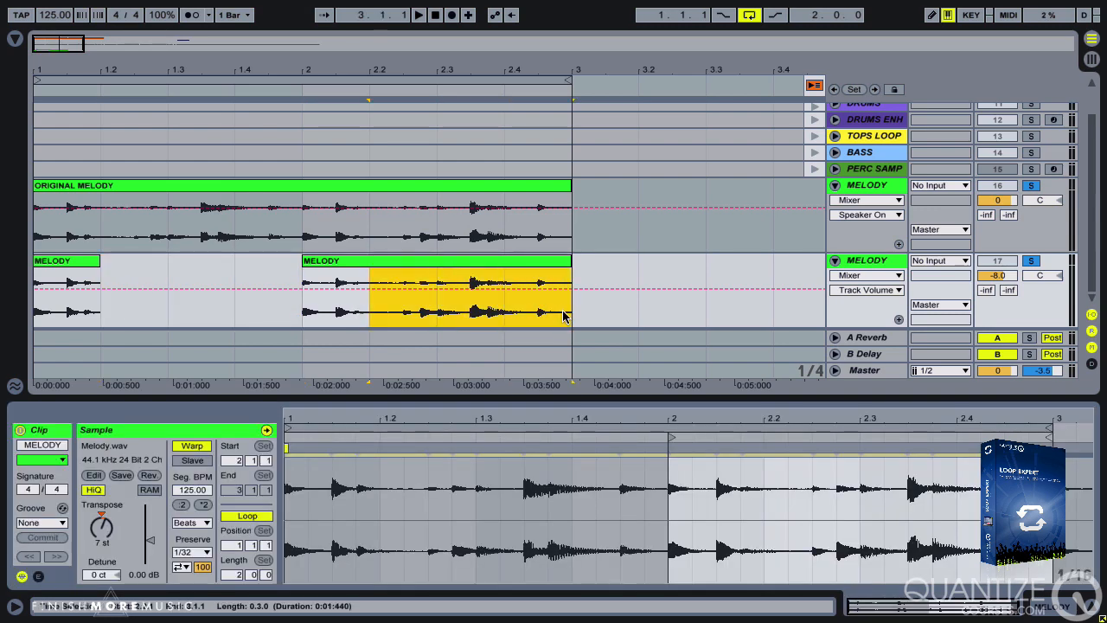
pyautogui.press('Delete')
pyautogui.click(81, 267)
pyautogui.press('space')
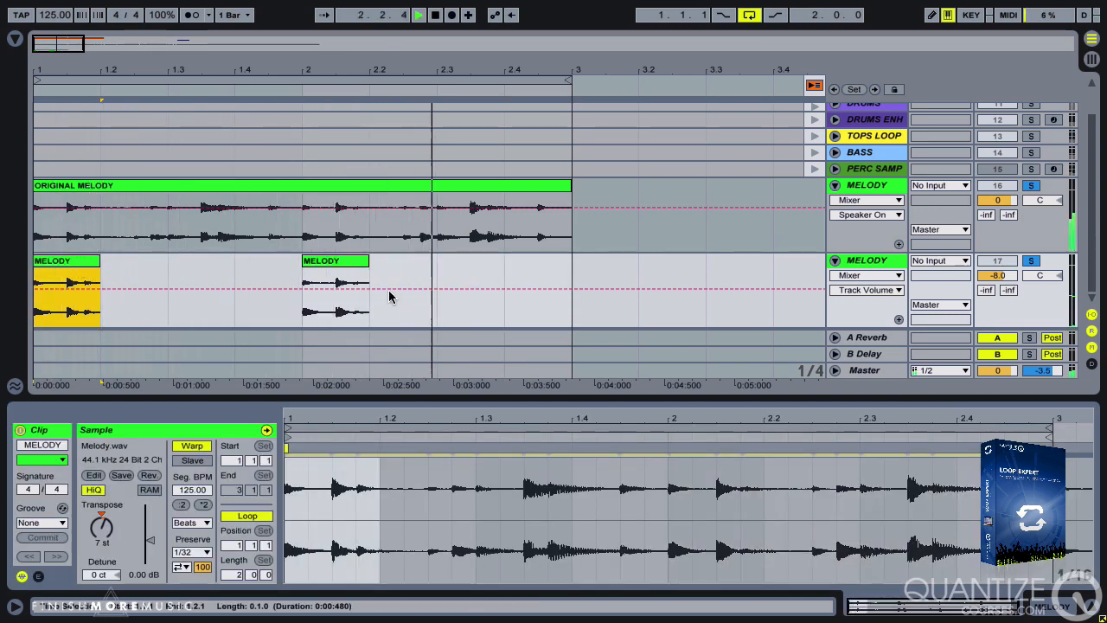
# Extend the second transposed clip back to bar 3 and delete only its section from 2.2 to 2.3
pyautogui.moveTo(369, 277); pyautogui.dragTo(550, 275)
pyautogui.moveTo(370, 294); pyautogui.dragTo(437, 294)
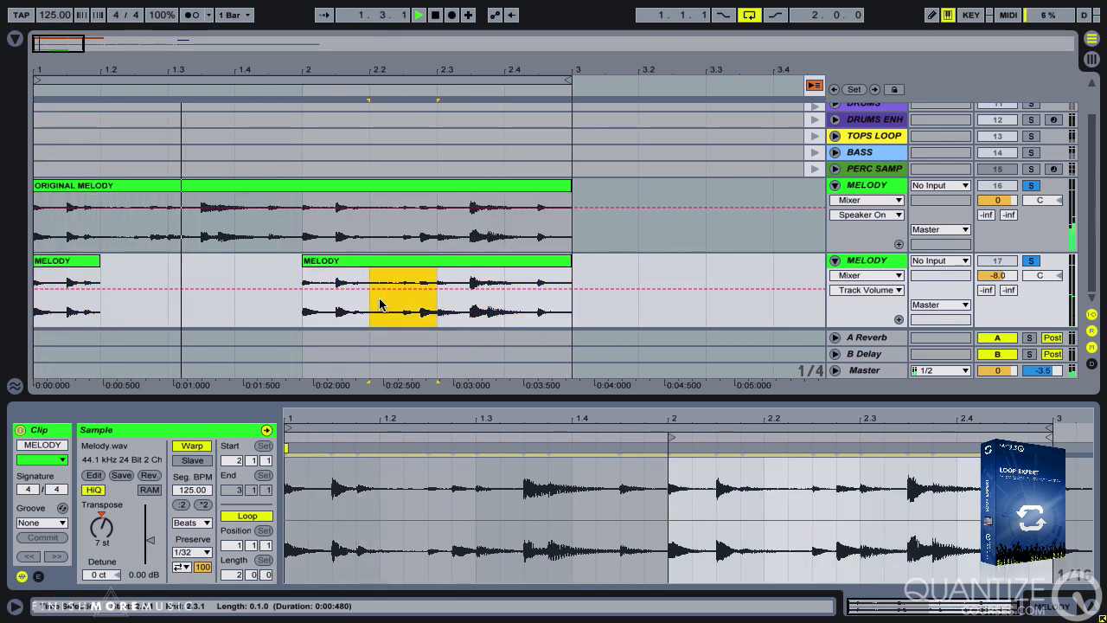
pyautogui.press('Delete')
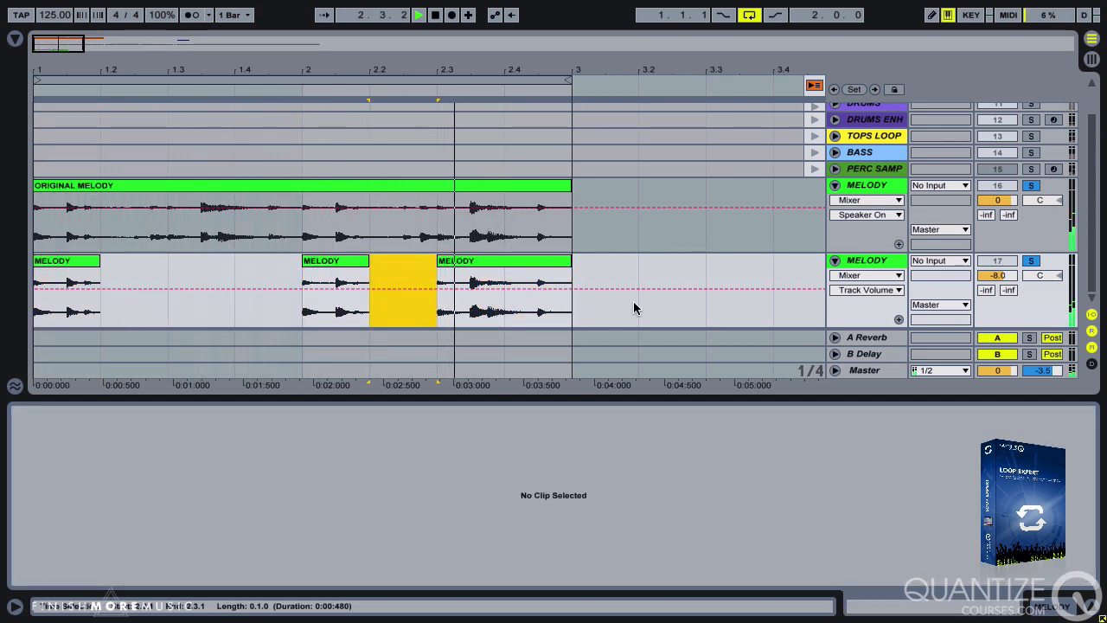
# Search the browser for DELAY and add a Ping Pong Delay to the transposed MELODY track
pyautogui.click(877, 261)
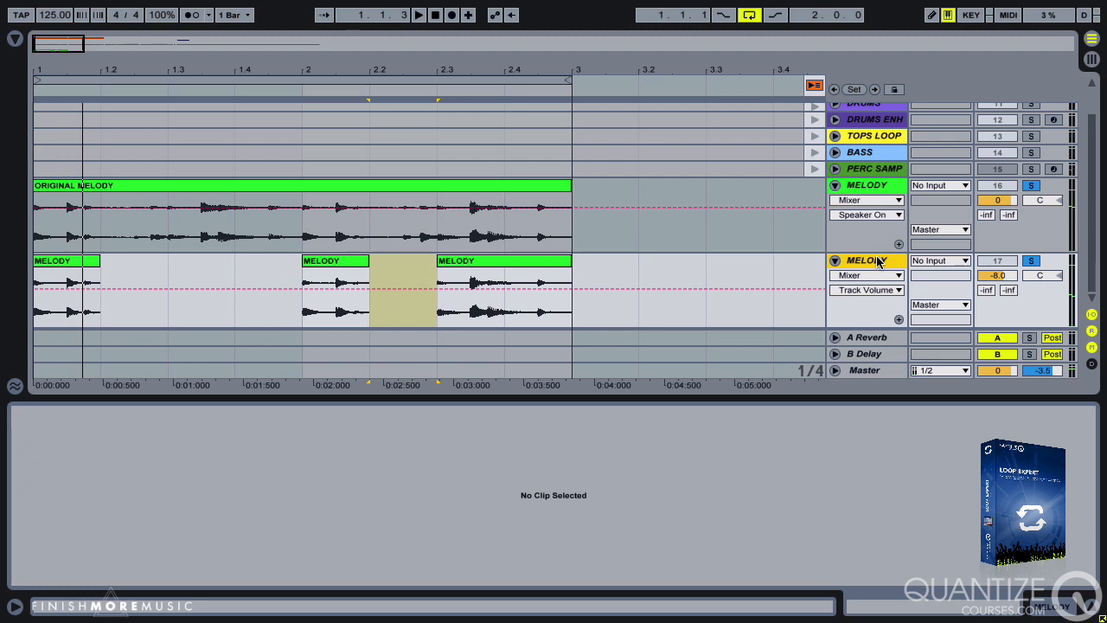
pyautogui.hotkey('ctrl', 'f')
pyautogui.write('DELAY')
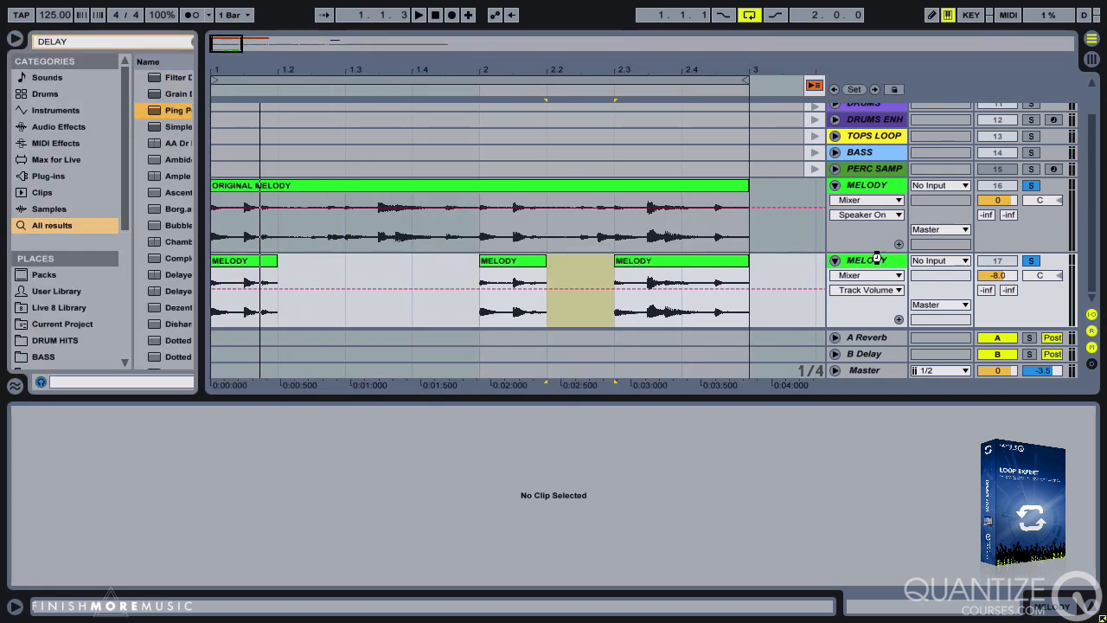
pyautogui.press('Return')
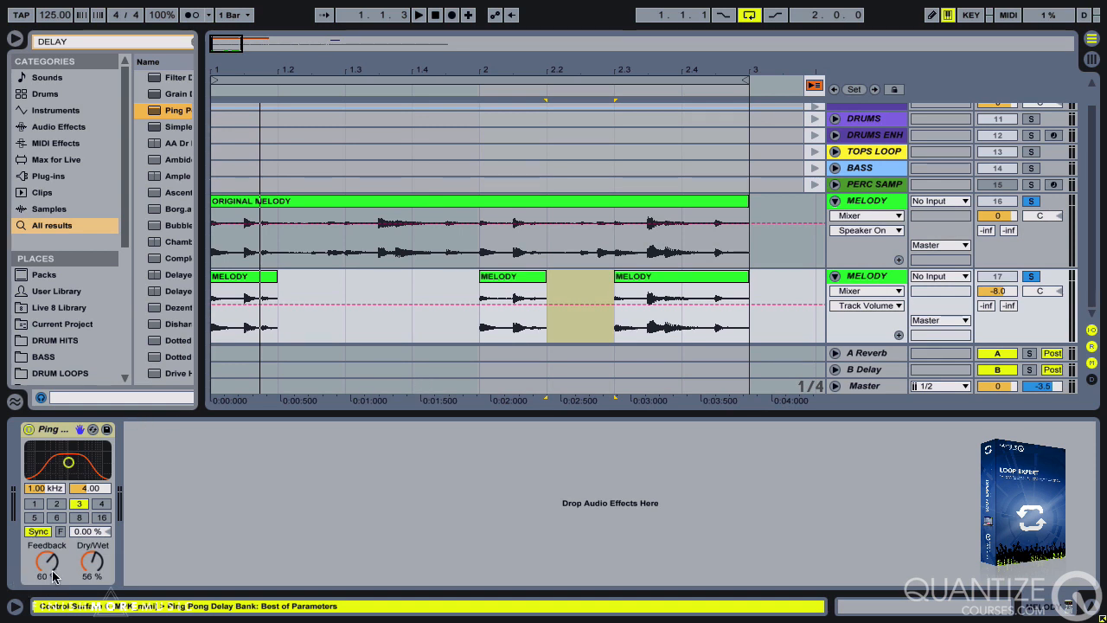
# Set the Ping Pong Delay's Feedback to 23 % and Dry/Wet to 21 %, and move its filter to 3.86 kHz with width 4.11
pyautogui.moveTo(47, 563); pyautogui.dragTo(48, 595)
pyautogui.moveTo(97, 569); pyautogui.dragTo(98, 612)
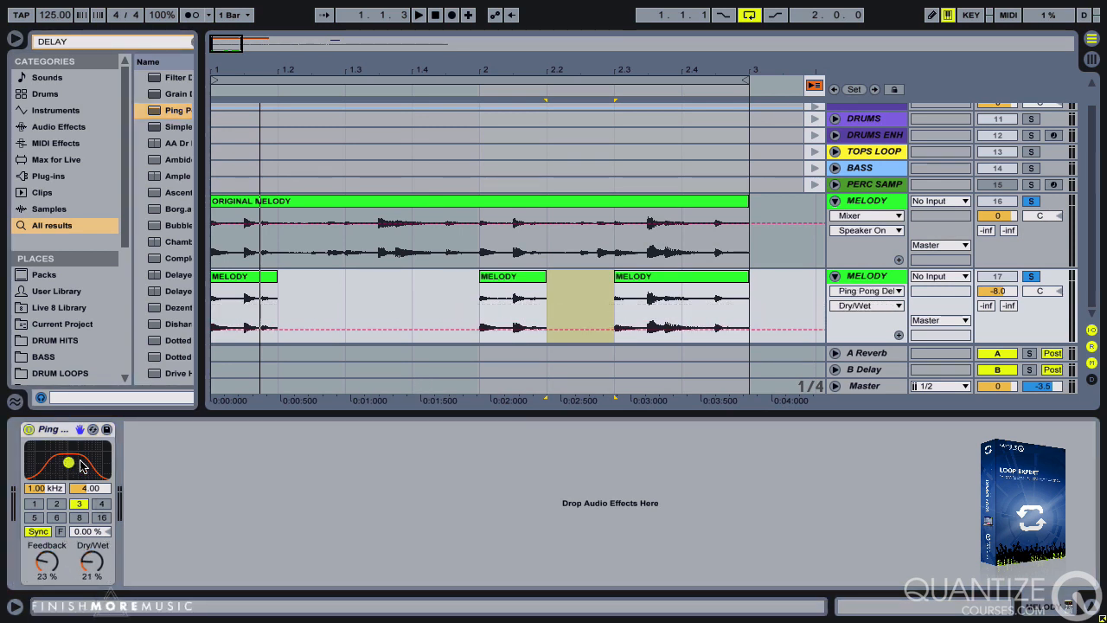
pyautogui.moveTo(84, 466); pyautogui.dragTo(93, 466)
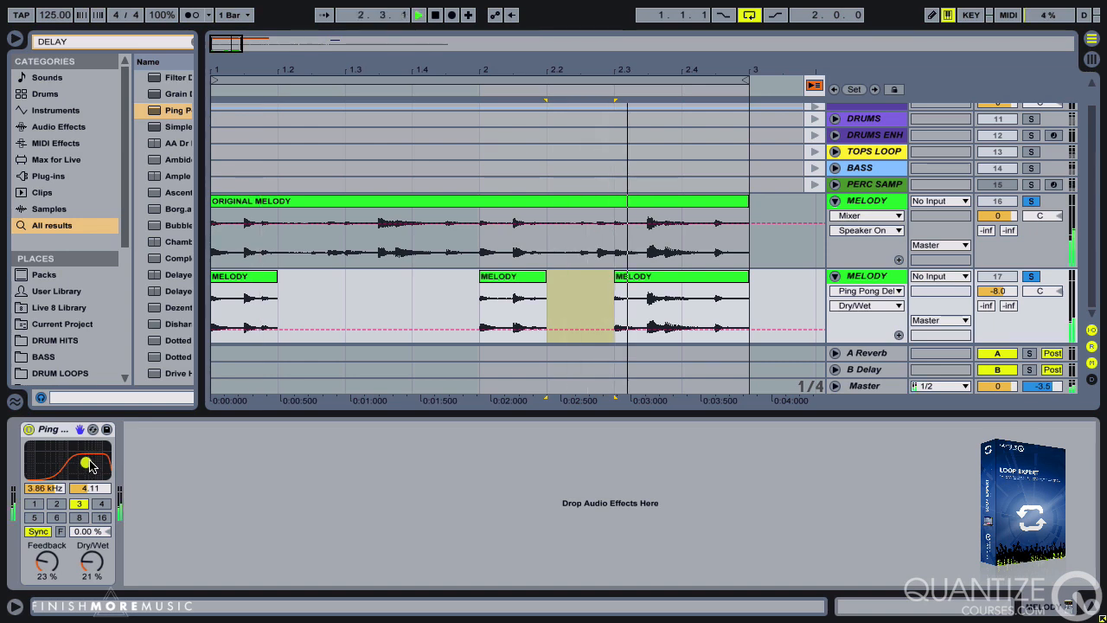
# Play both melodies and adjust the Ping Pong Delay's filter on the transposed track to 2.59 kHz with width 4.88
pyautogui.click(248, 201)
pyautogui.press('space')
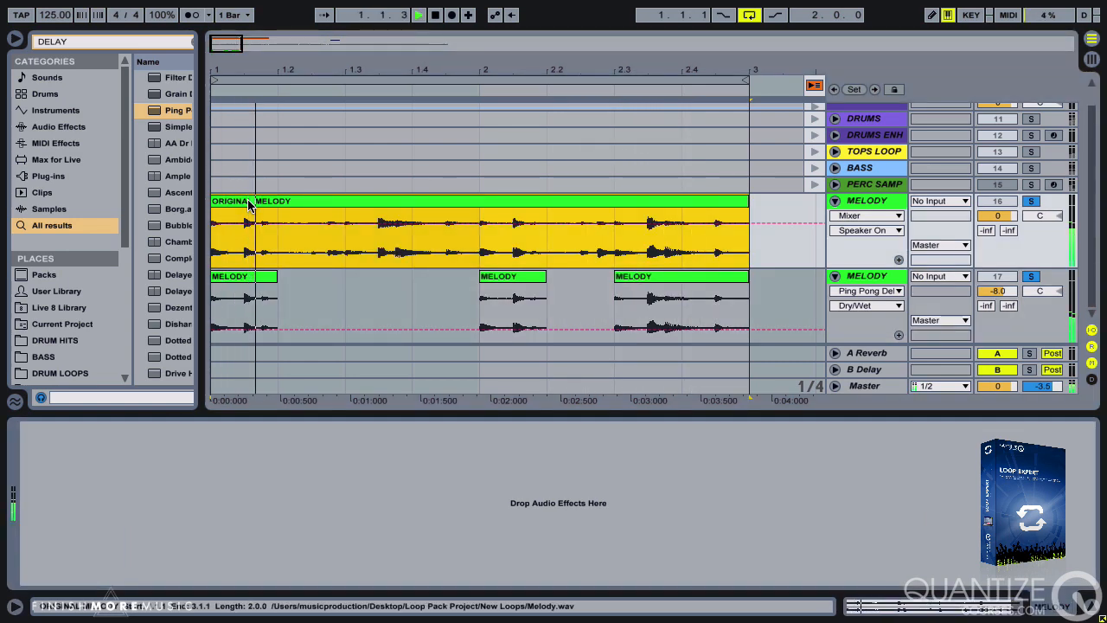
pyautogui.click(895, 278)
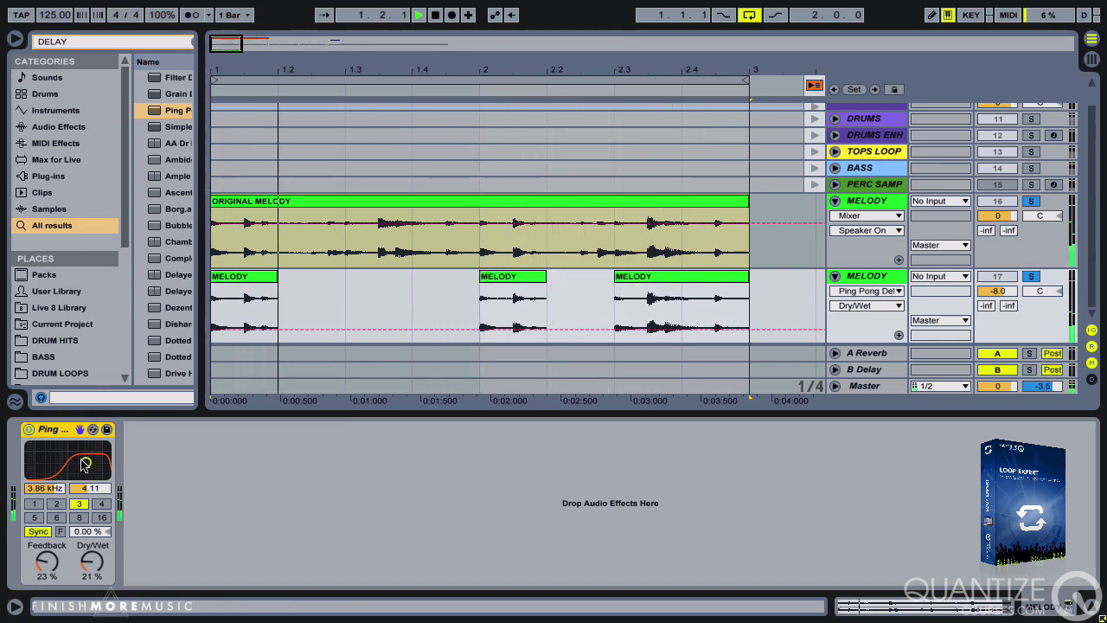
pyautogui.moveTo(85, 465); pyautogui.dragTo(78, 461)
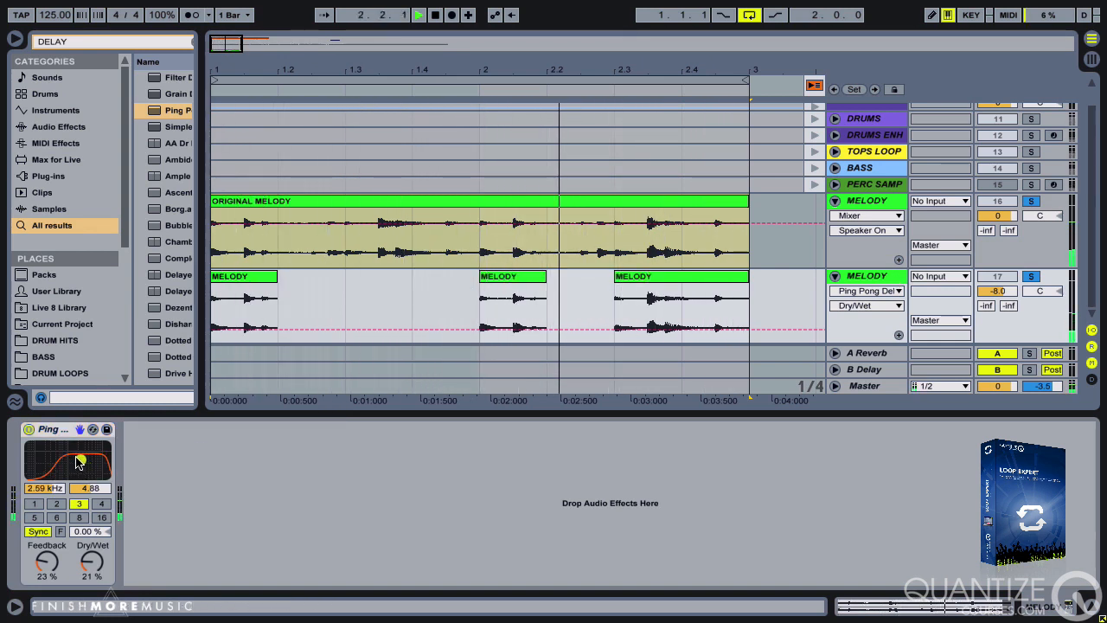
# Set the transposed track's volume to -5.0, unsolo both melody tracks, and play the mix with the original melody deactivated
pyautogui.click(1031, 277)
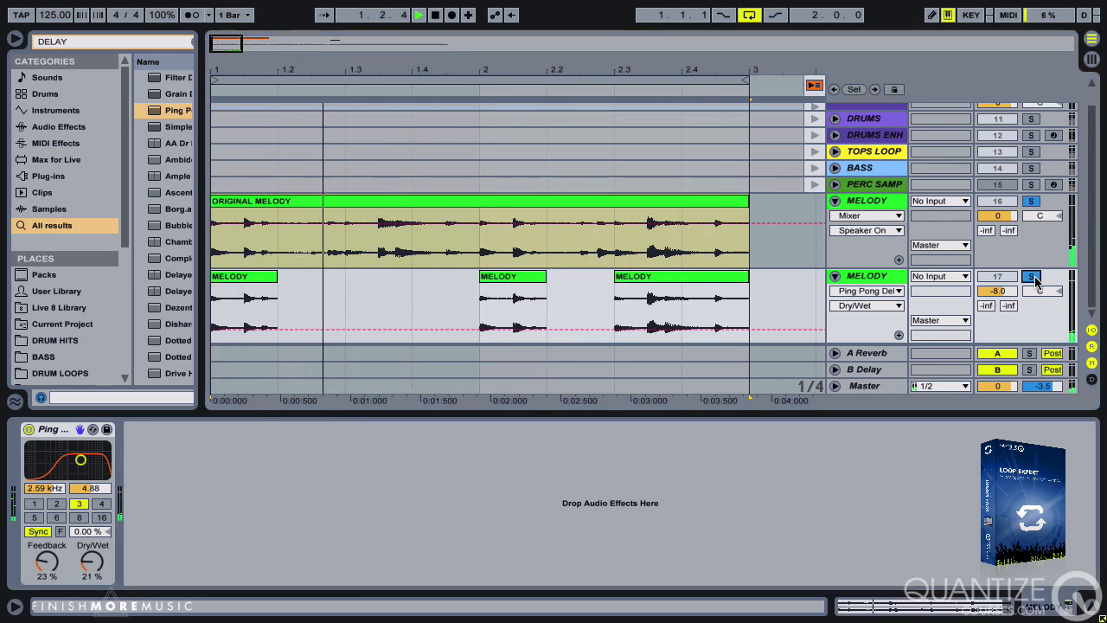
pyautogui.moveTo(993, 296); pyautogui.dragTo(993, 294)
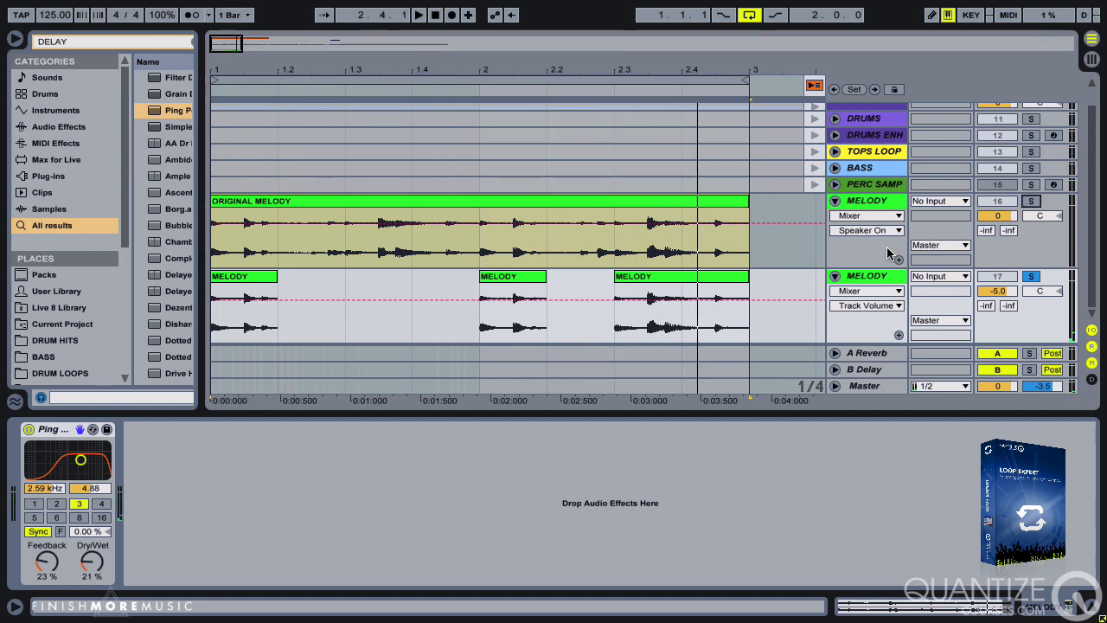
pyautogui.click(1031, 279)
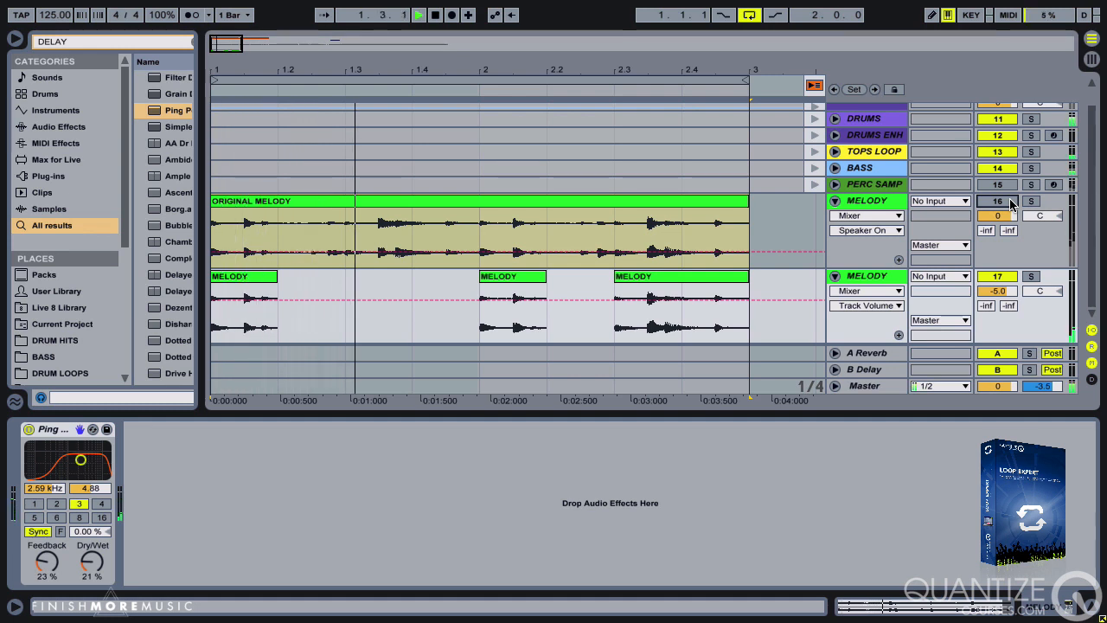
# Raise the Ping Pong Delay's Feedback to 33 % and widen its filter to 5.65
pyautogui.moveTo(52, 569); pyautogui.dragTo(58, 558)
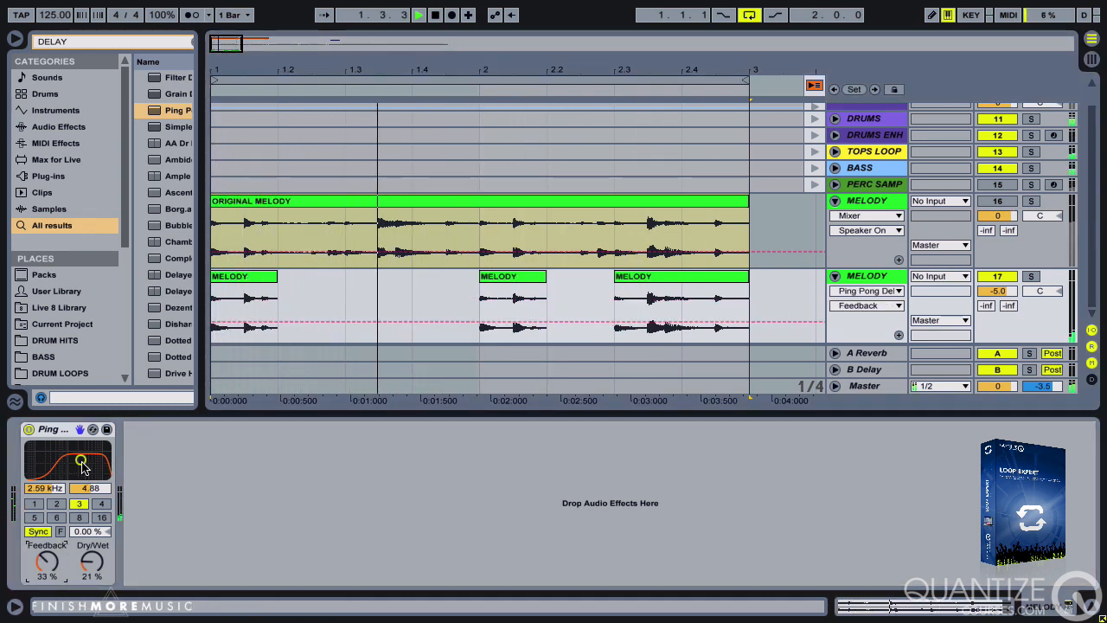
pyautogui.moveTo(82, 467); pyautogui.dragTo(119, 455)
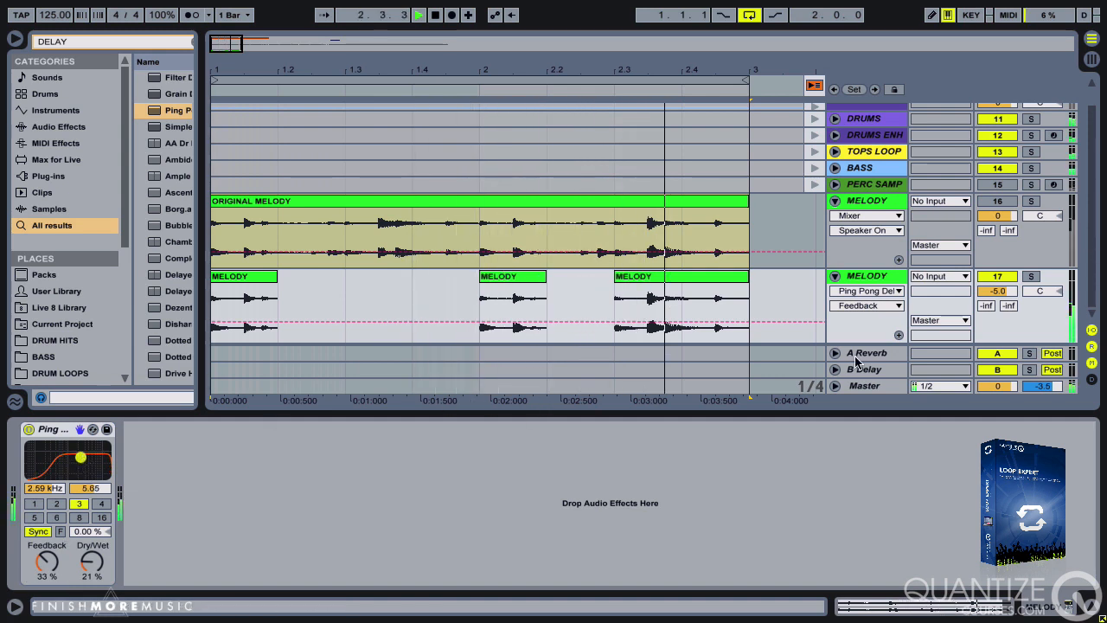
# Set the transposed track's volume to -4.0, reactivate the original melody, and set the delay's Dry/Wet to 26 %
pyautogui.moveTo(1015, 295); pyautogui.dragTo(1016, 292)
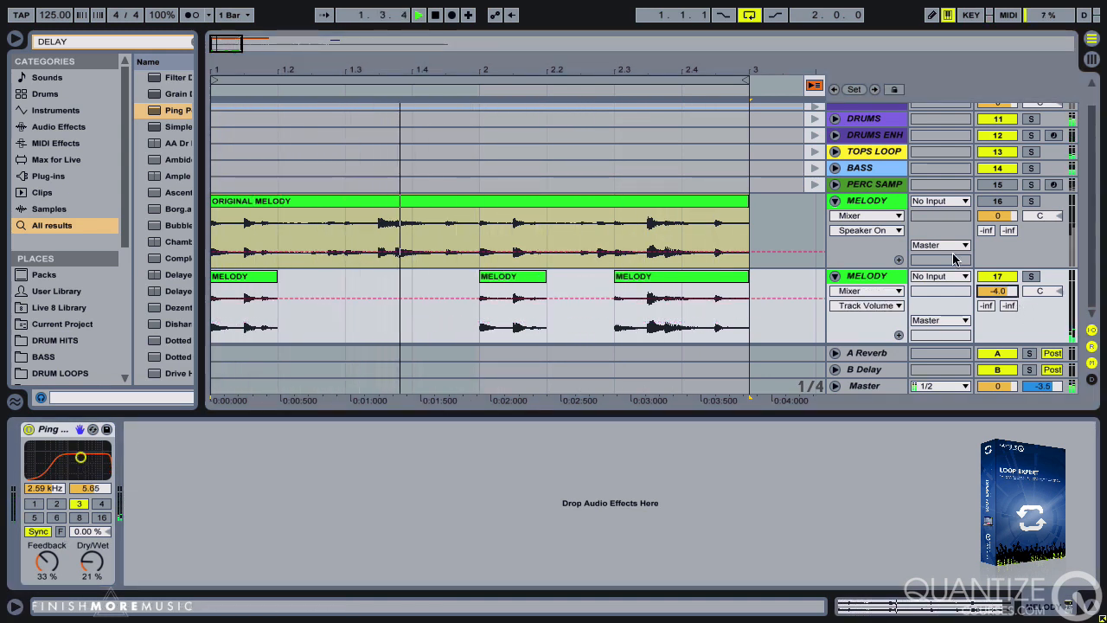
pyautogui.click(998, 201)
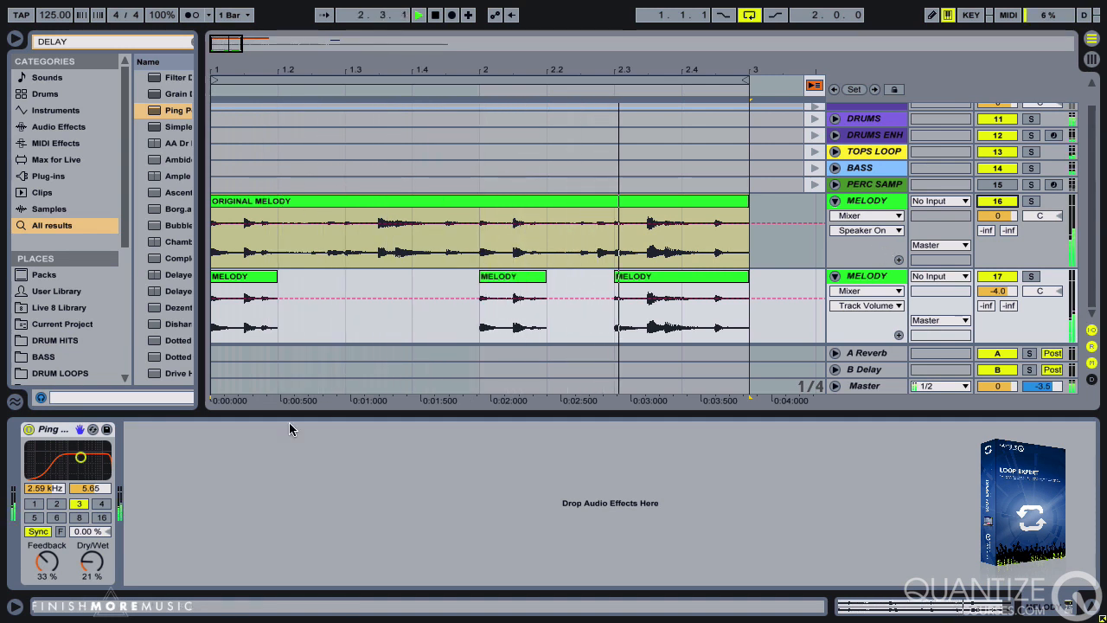
pyautogui.moveTo(82, 559); pyautogui.dragTo(88, 562)
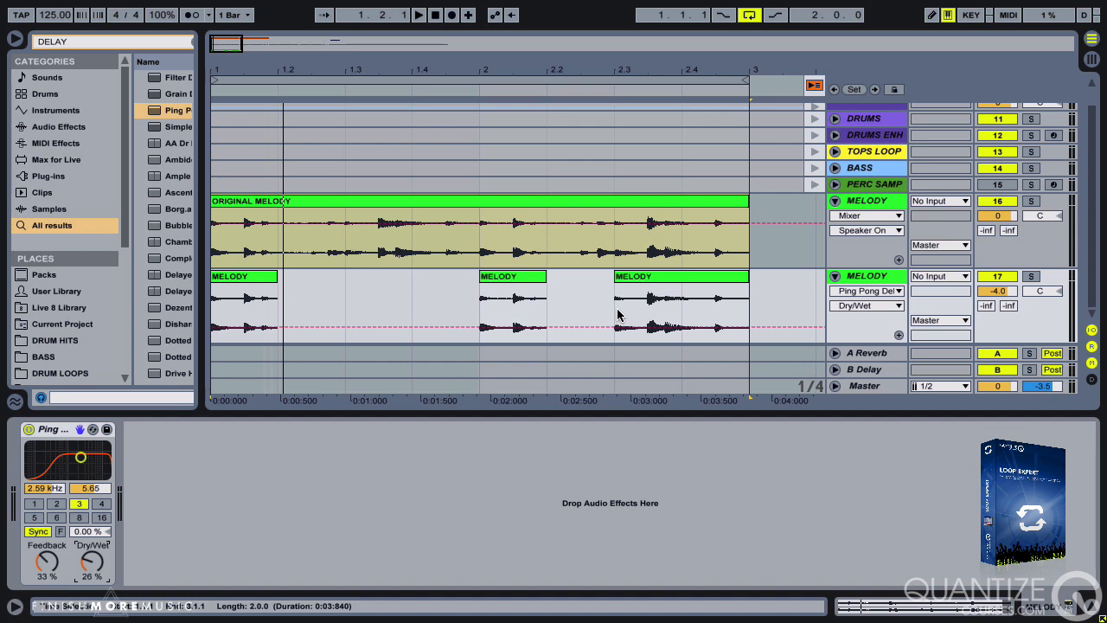
# Duplicate the original MELODY track and move the copy below the track with the Ping Pong Delay
pyautogui.click(871, 201)
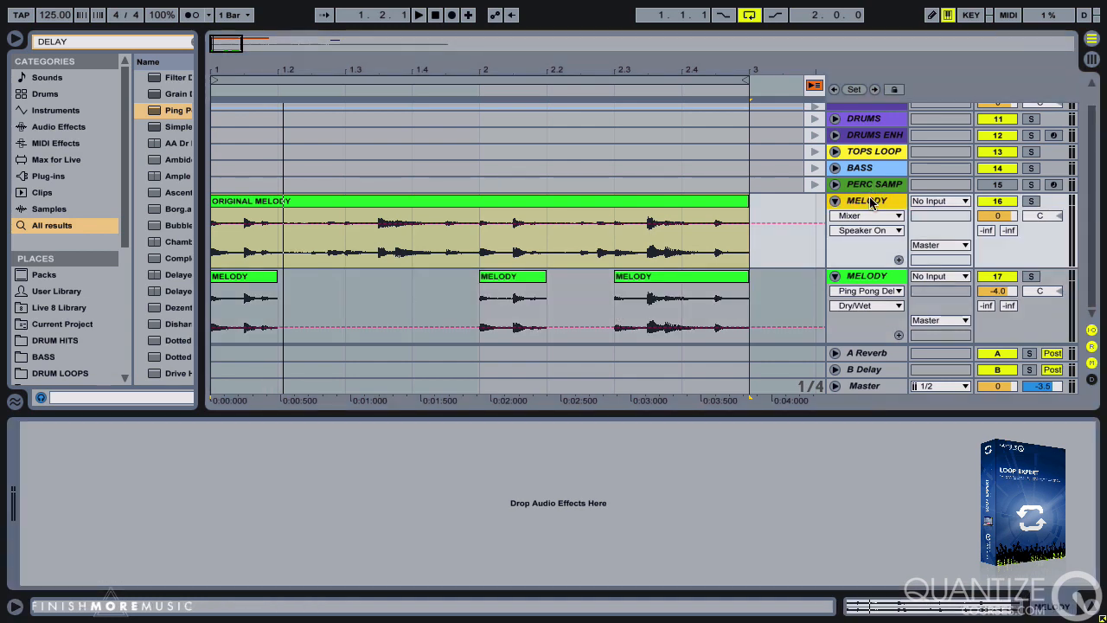
pyautogui.hotkey('ctrl', 'd')
pyautogui.scroll(-3, 856, 297)
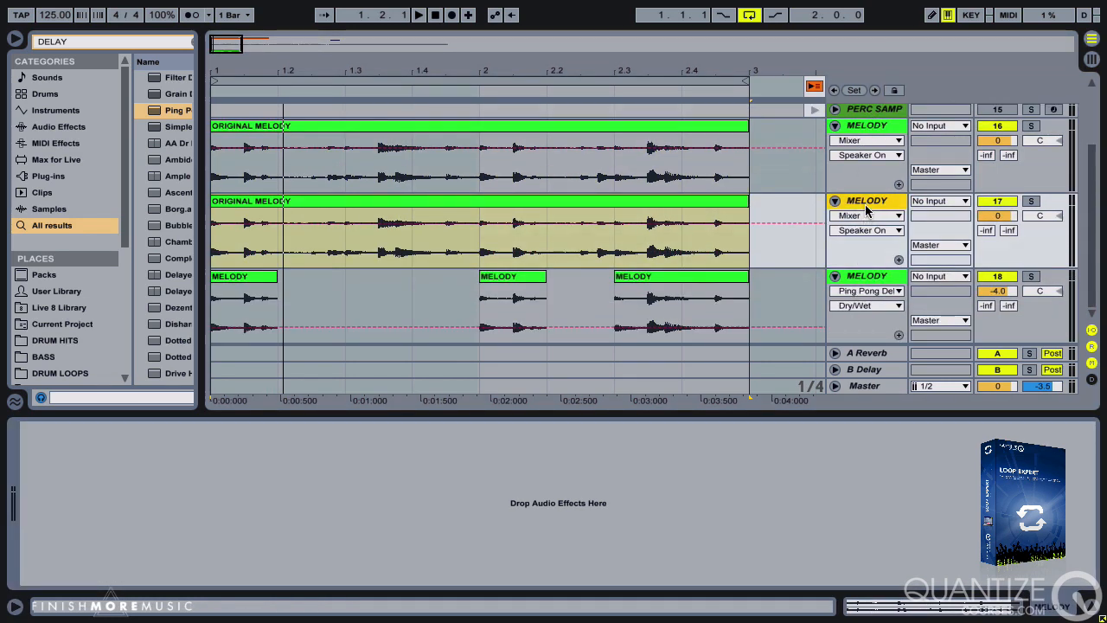
pyautogui.moveTo(857, 340); pyautogui.dragTo(856, 337)
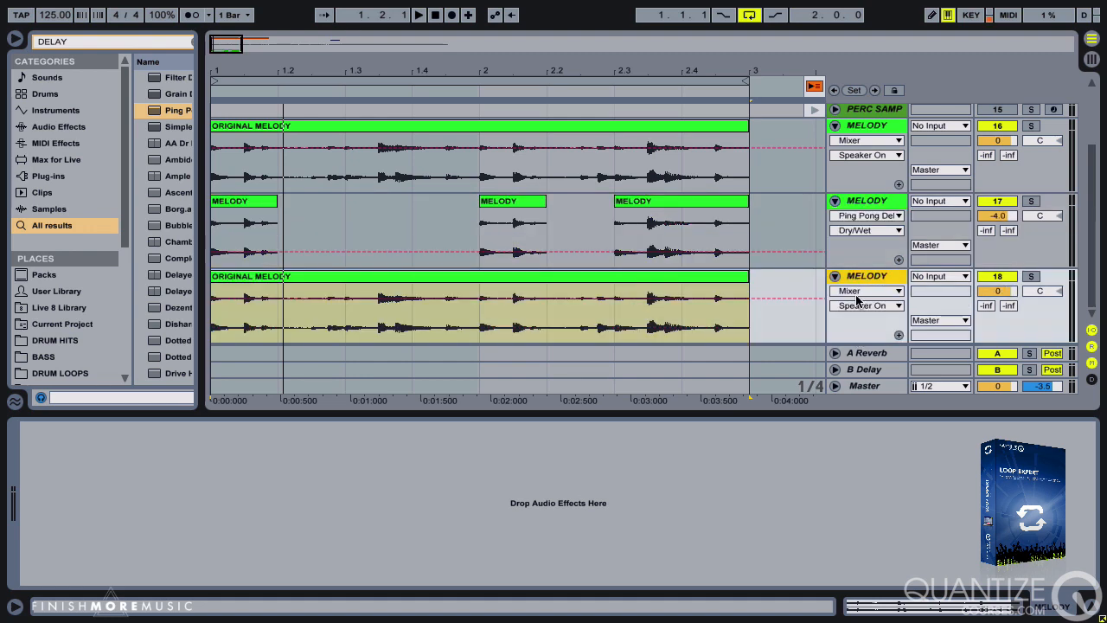
# Fold and deactivate the delayed MELODY track 17, and transpose the duplicated clip on track 18 up 12 semitones
pyautogui.click(836, 202)
pyautogui.click(854, 205)
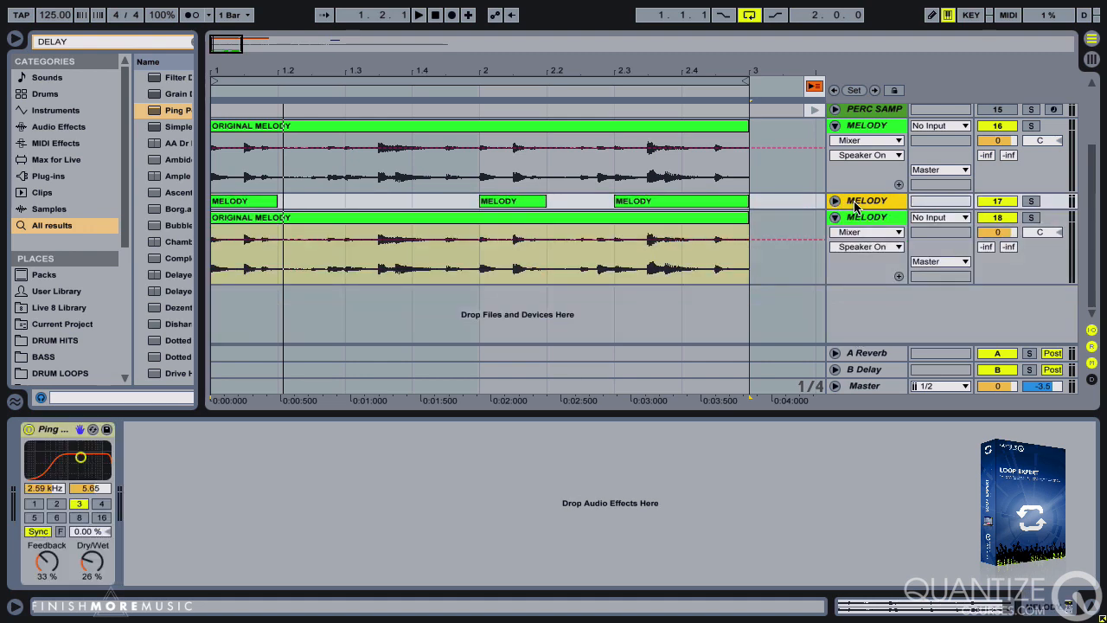
pyautogui.click(865, 228)
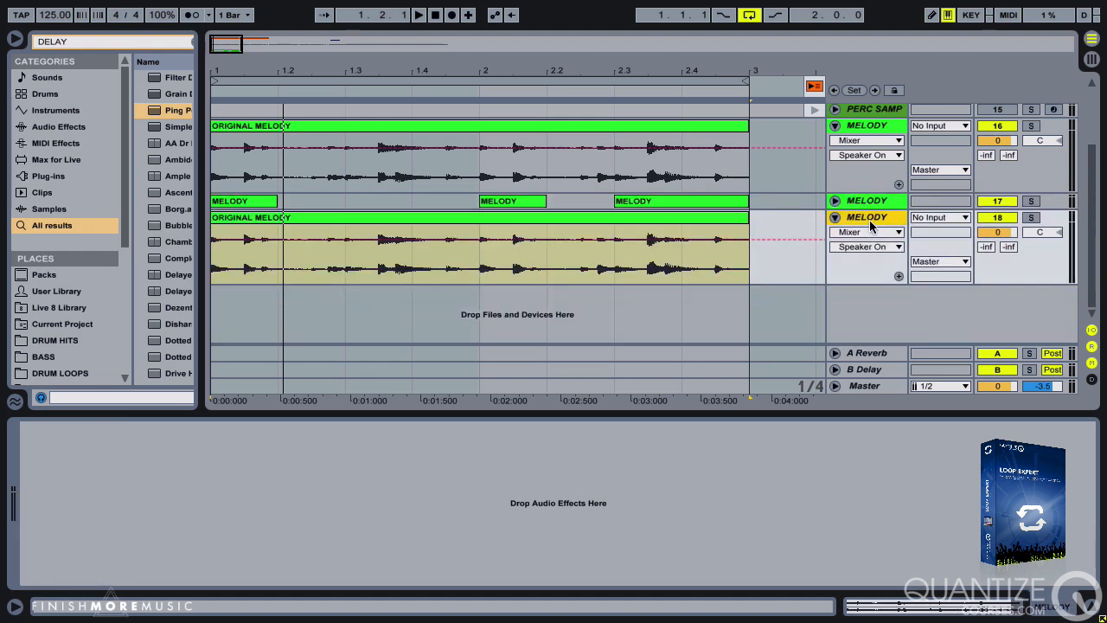
pyautogui.doubleClick(694, 216)
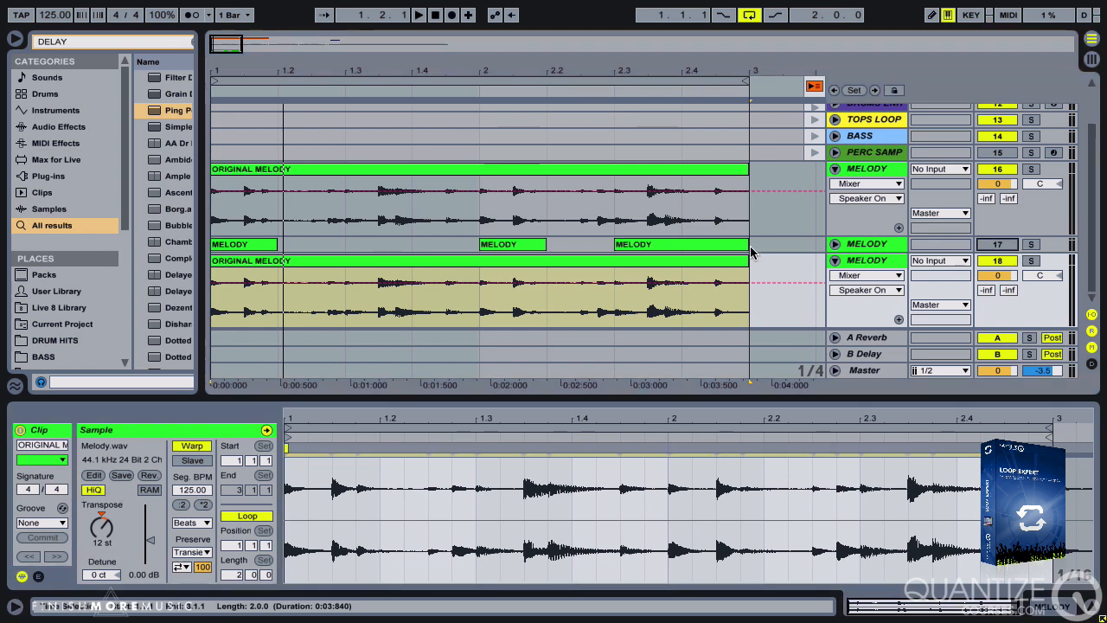
# Play the mix and compare it with the octave-up MELODY track 18 switched off and on
pyautogui.press('space')
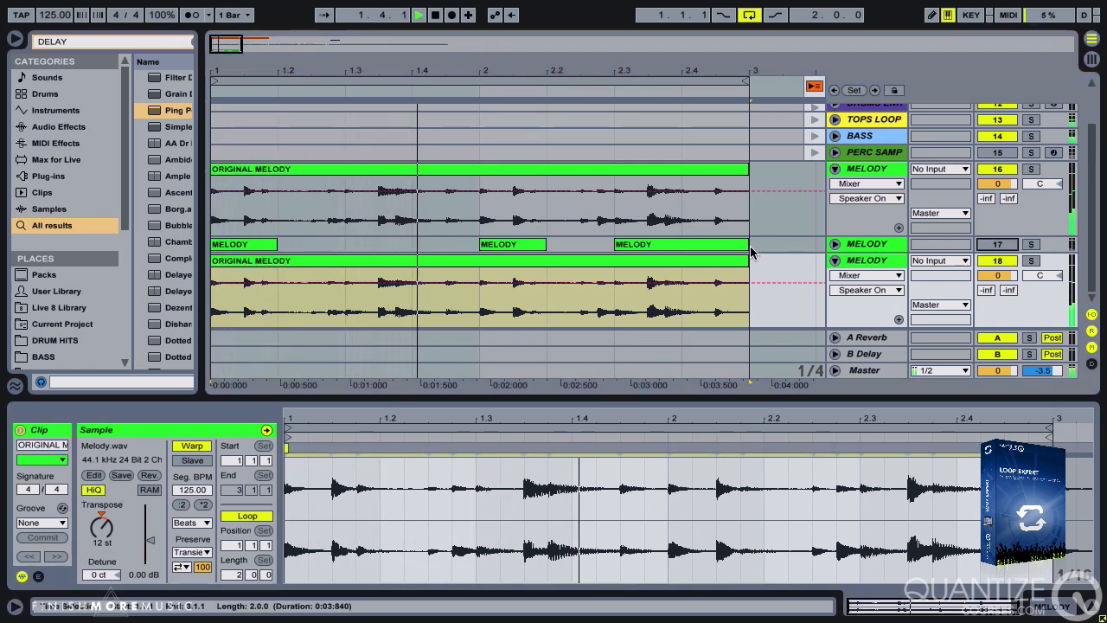
pyautogui.click(1013, 263)
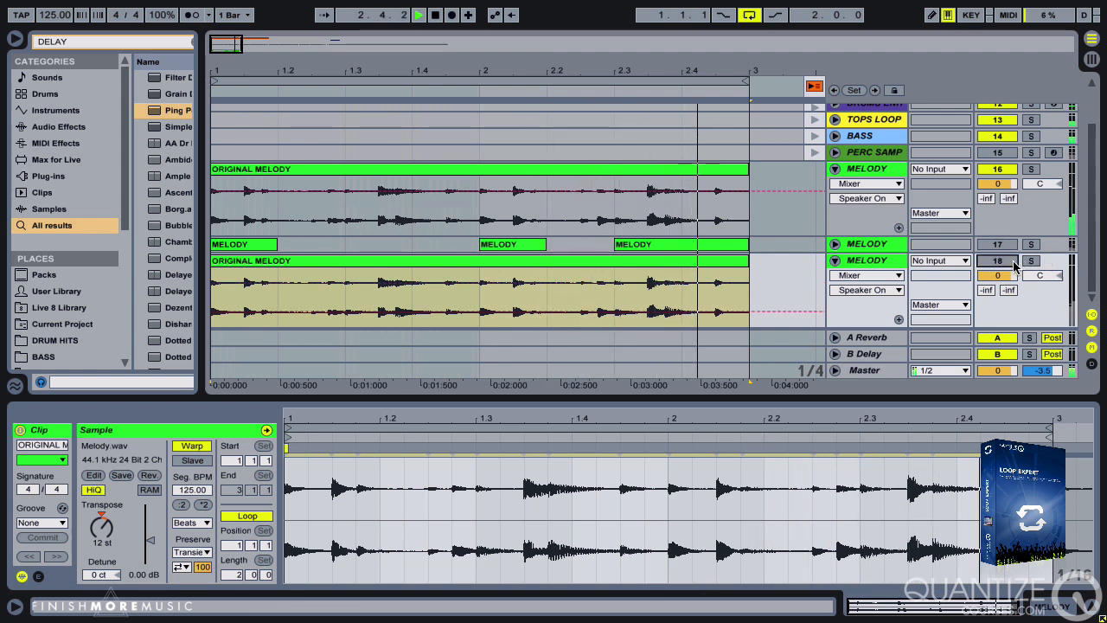
pyautogui.click(1013, 262)
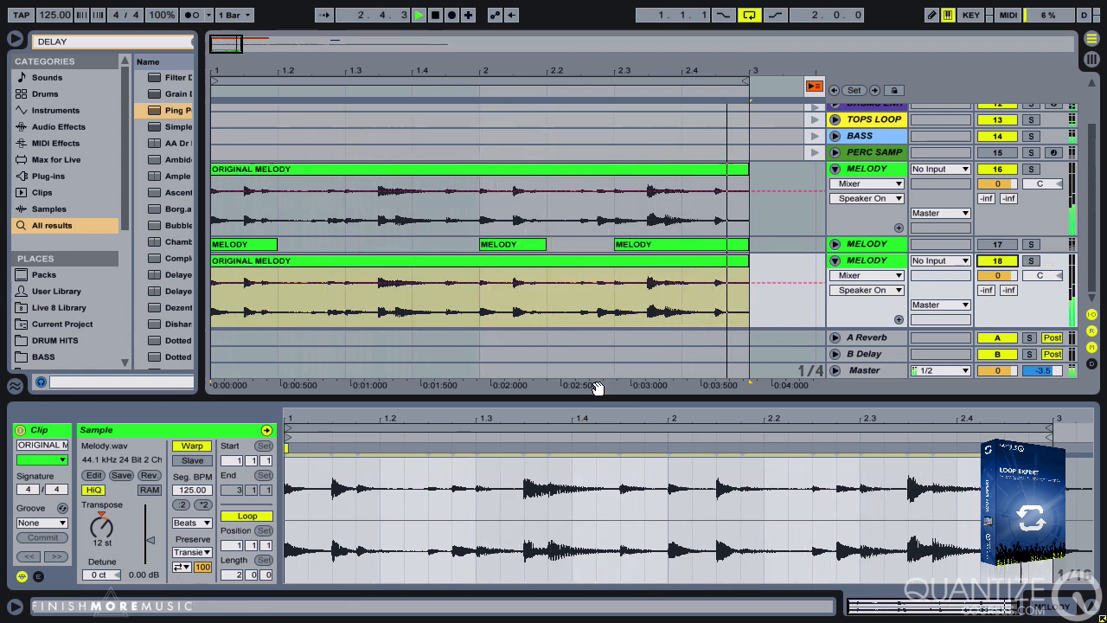
pyautogui.press('space')
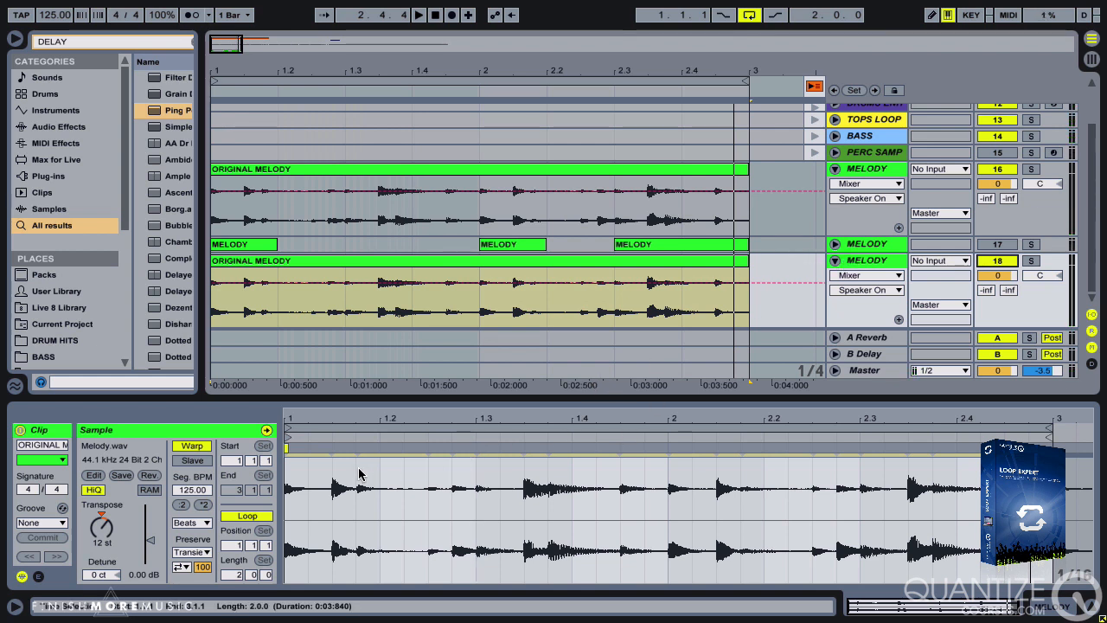
# Move the octave-up clip's start to 1.1.2 and lower its track volume to -7.0 during playback
pyautogui.moveTo(291, 442); pyautogui.dragTo(309, 441)
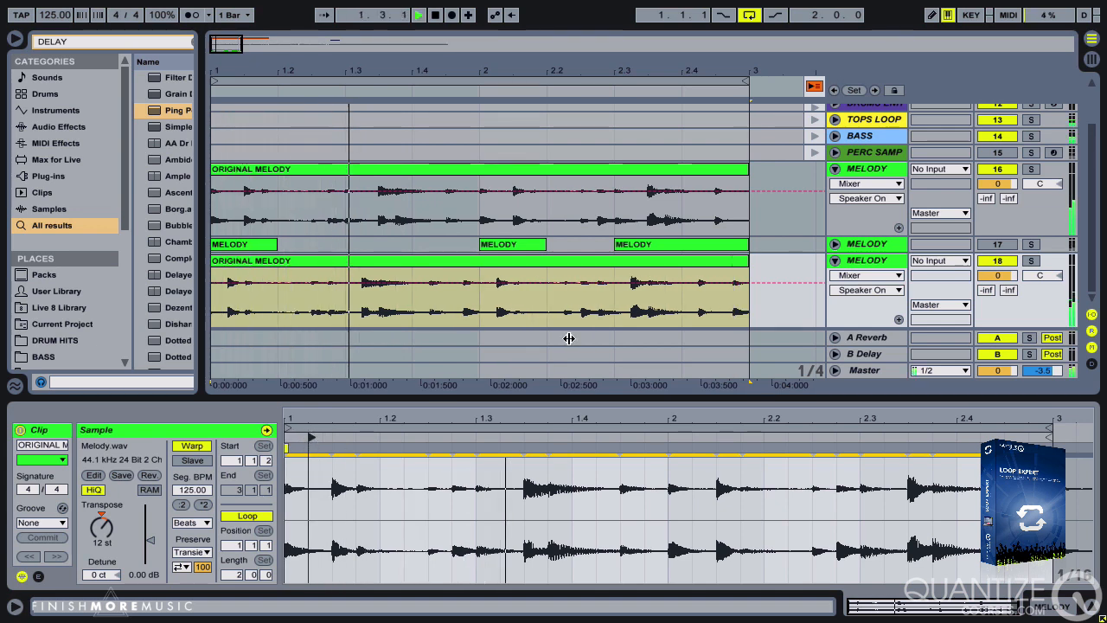
pyautogui.click(1008, 277)
pyautogui.moveTo(1012, 281); pyautogui.dragTo(1012, 298)
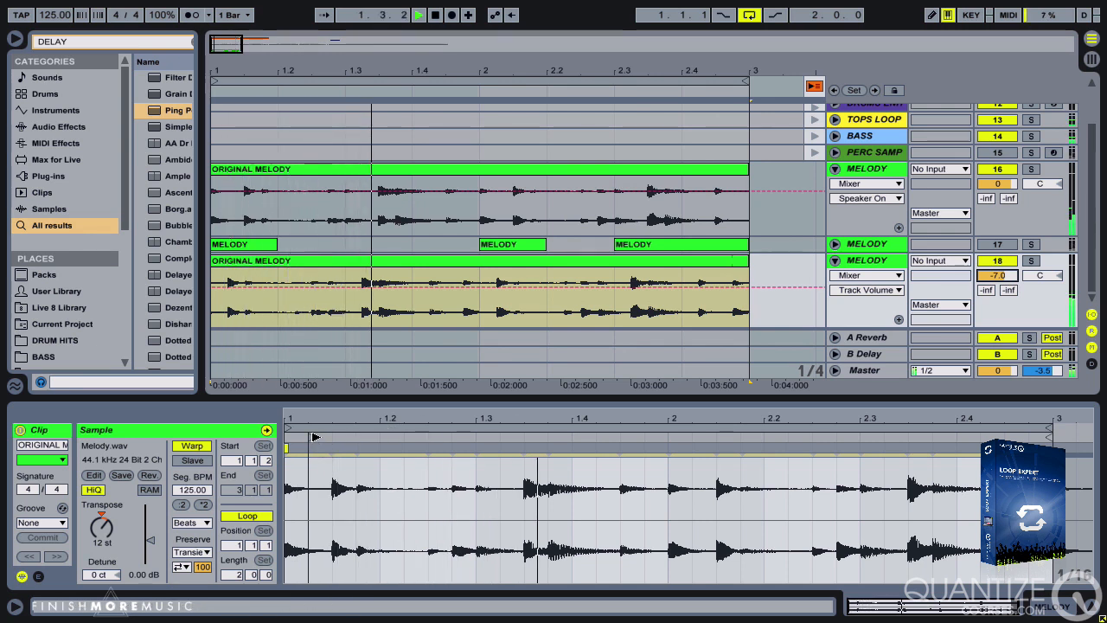
# Shift the octave-up clip's start to 1.1.4, set its warp Preserve to 1 Bar and play it
pyautogui.moveTo(314, 437); pyautogui.dragTo(336, 437)
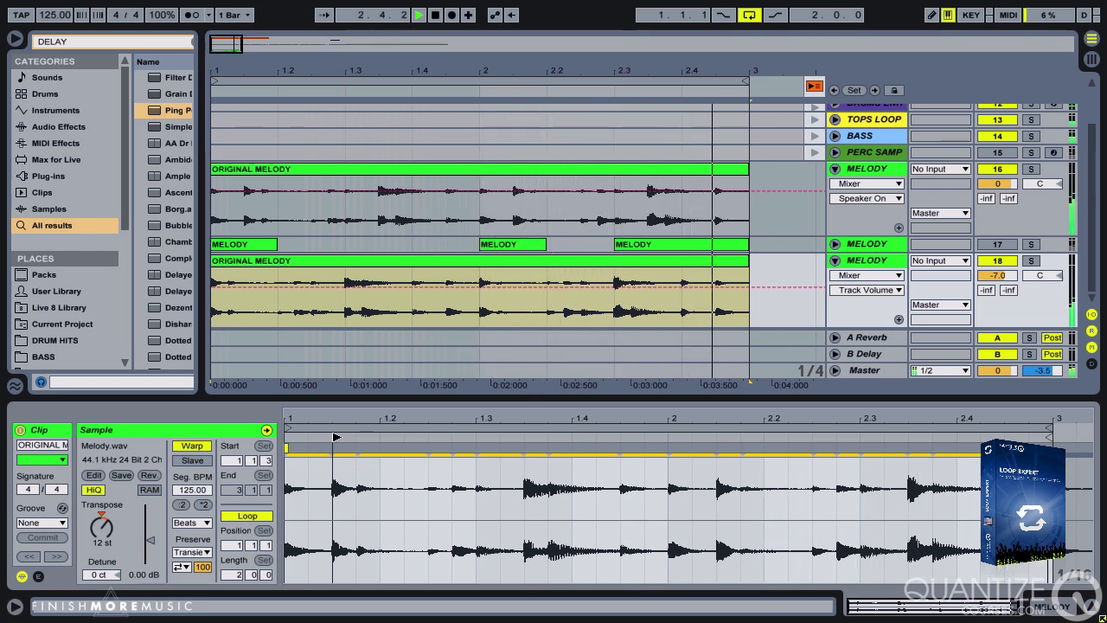
pyautogui.moveTo(337, 436); pyautogui.dragTo(357, 437)
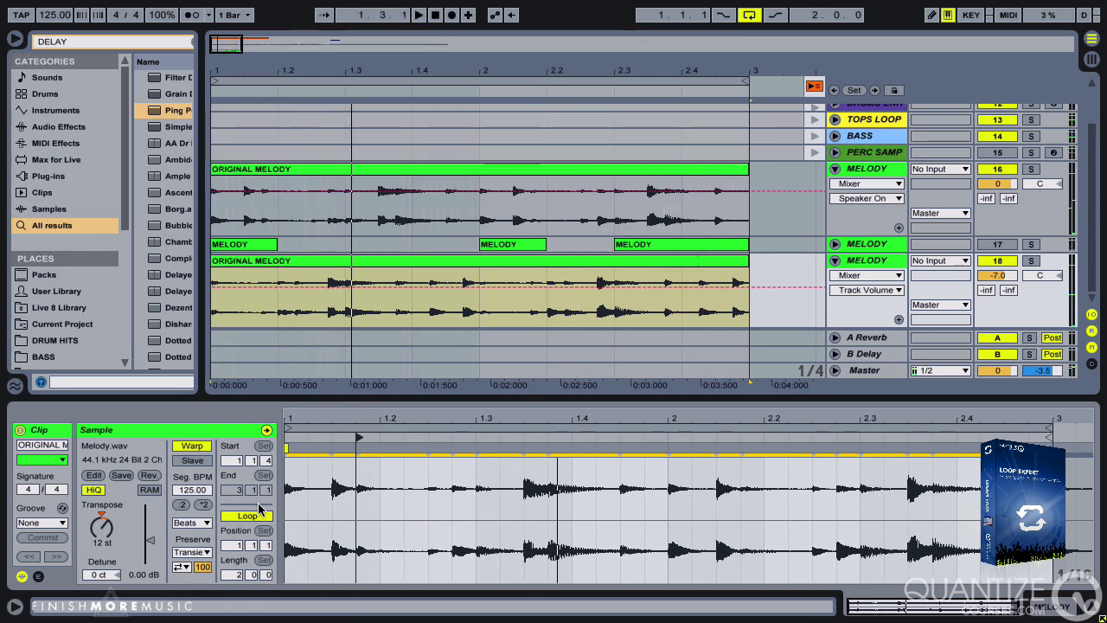
pyautogui.click(204, 553)
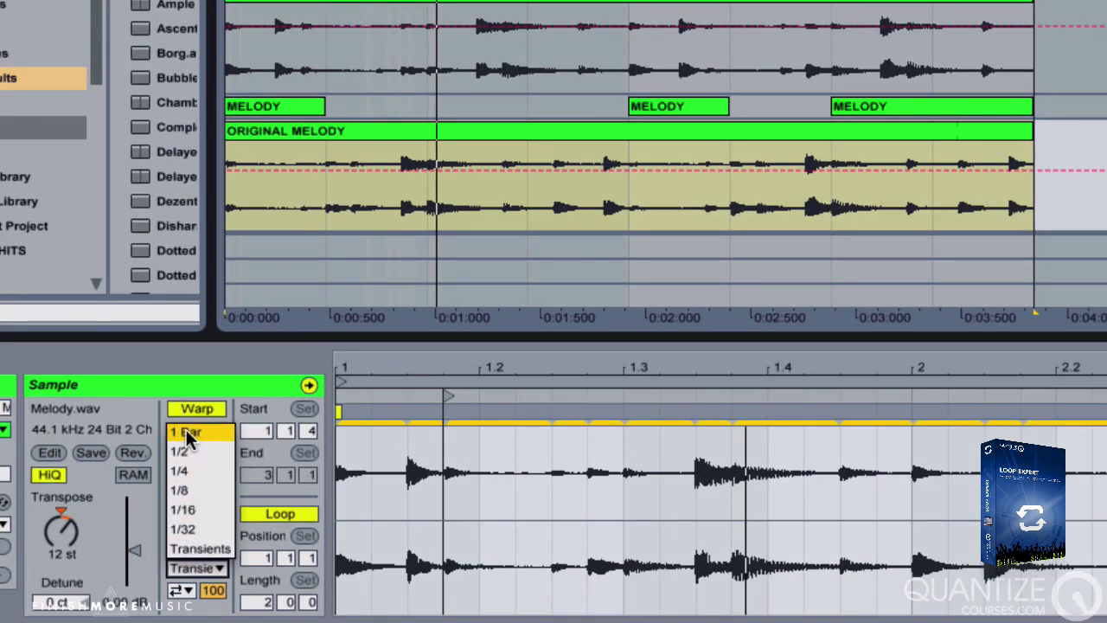
pyautogui.click(186, 461)
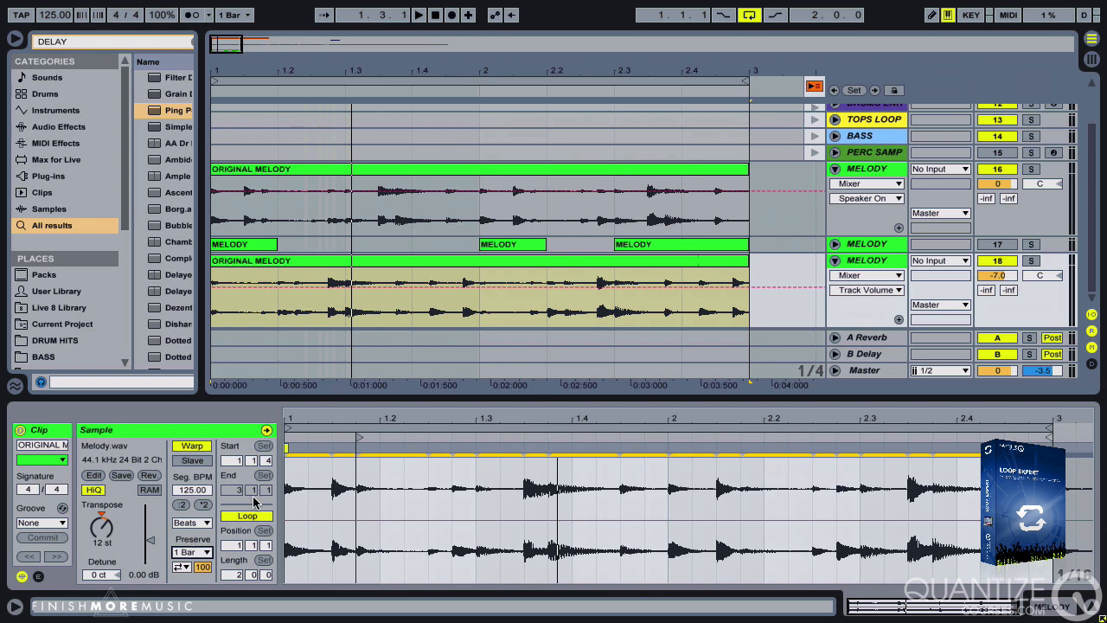
pyautogui.press('space')
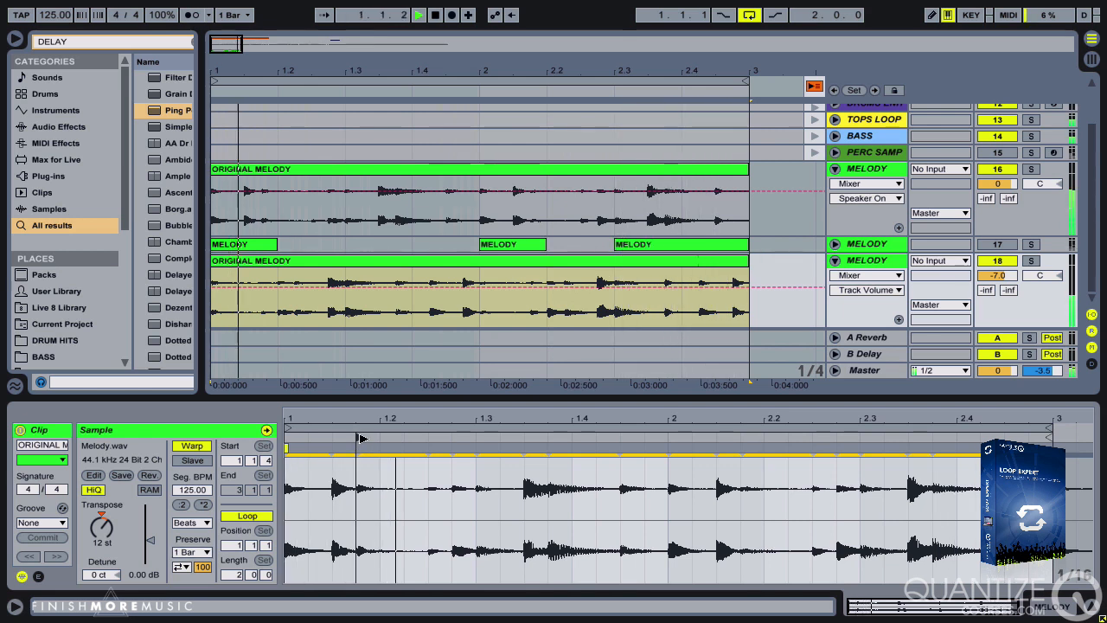
# Try the octave-up clip's start at 1.1.2, and return to a 1.1.4 start with Preserve set to Transients
pyautogui.moveTo(362, 438); pyautogui.dragTo(315, 438)
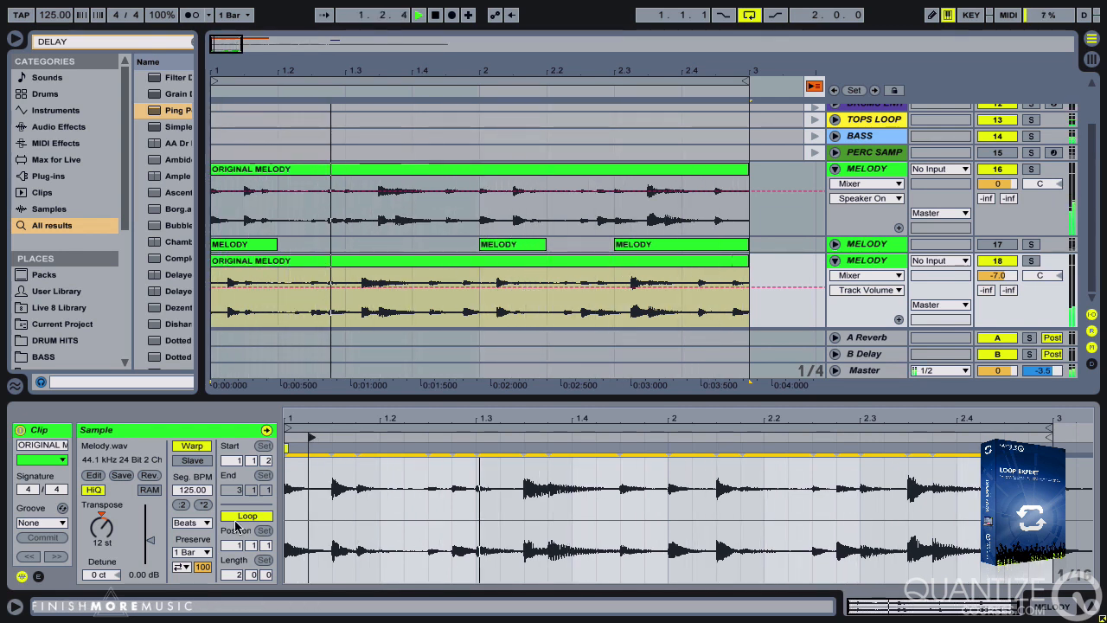
pyautogui.press('space')
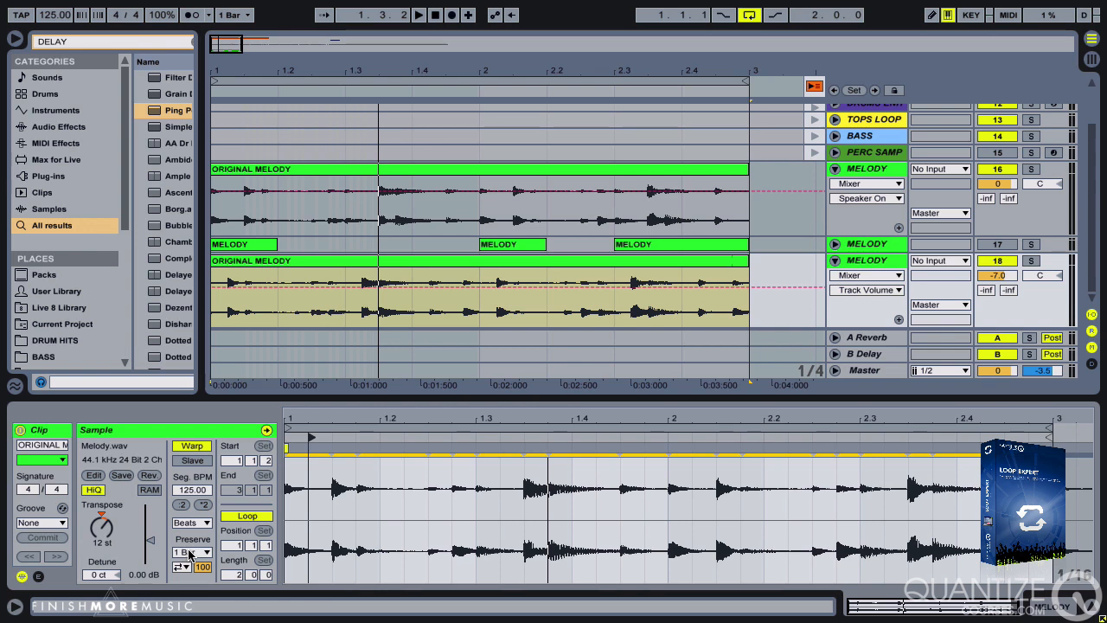
pyautogui.press('Right')
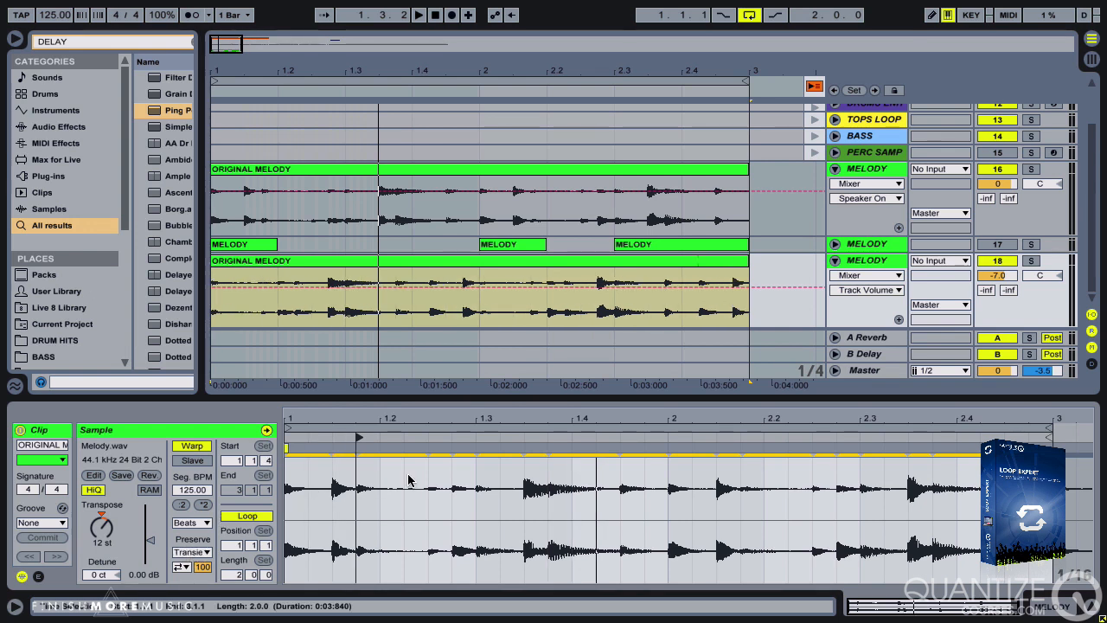
# Play the loop and compare the mix without and with the octave-up MELODY track 18
pyautogui.press('space')
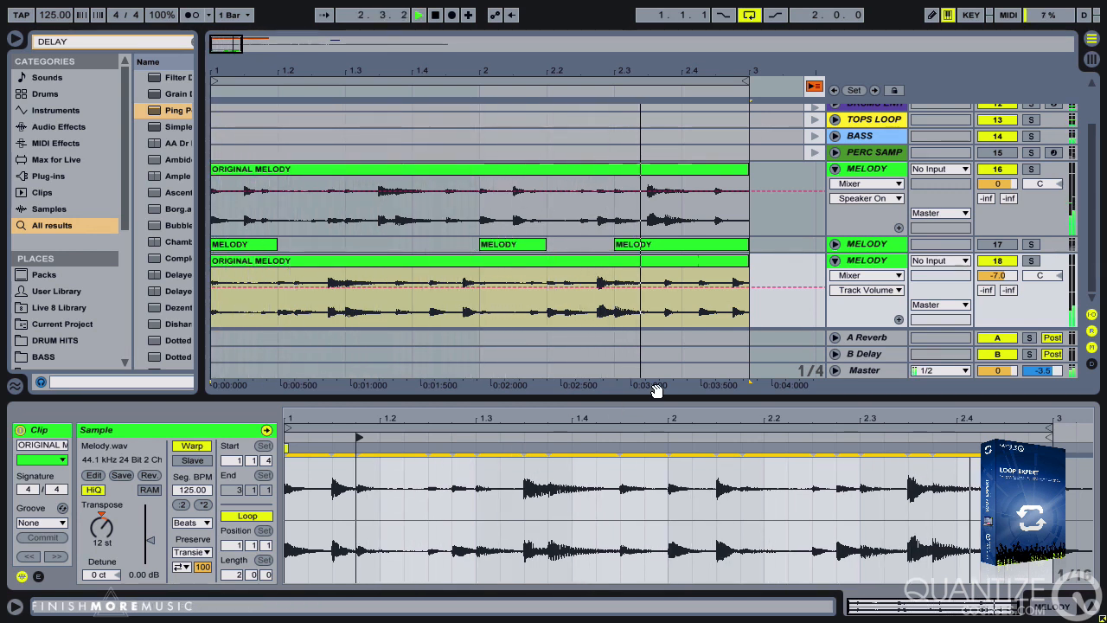
pyautogui.click(983, 263)
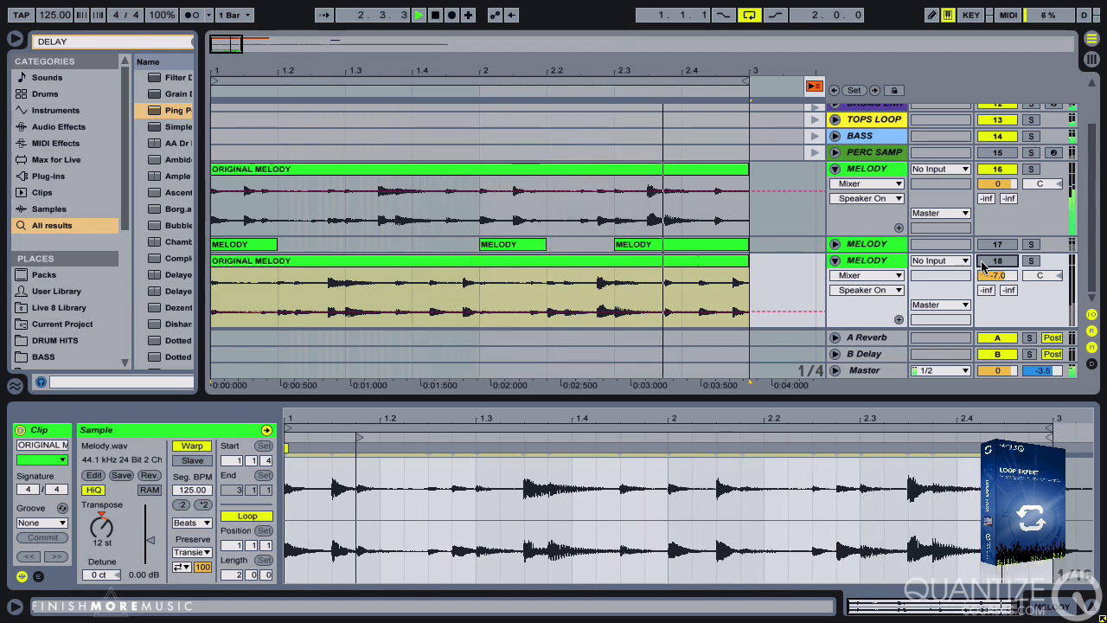
pyautogui.click(983, 262)
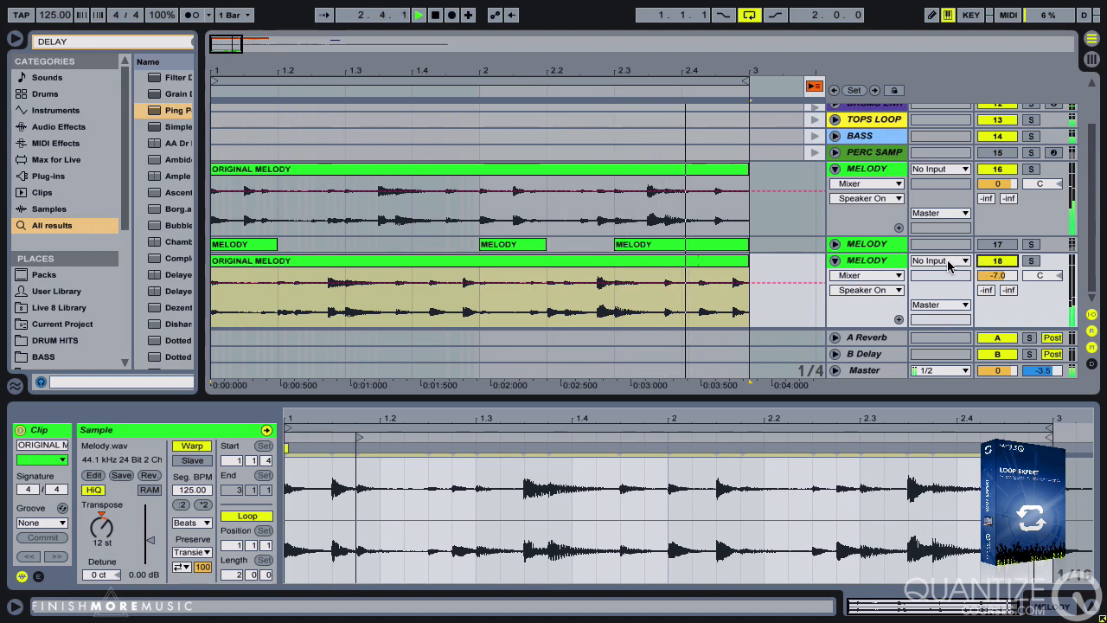
pyautogui.press('space')
# Add an Auto Filter to the octave-up MELODY track 18 and solo that track
pyautogui.hotkey('shift', 'Tab')
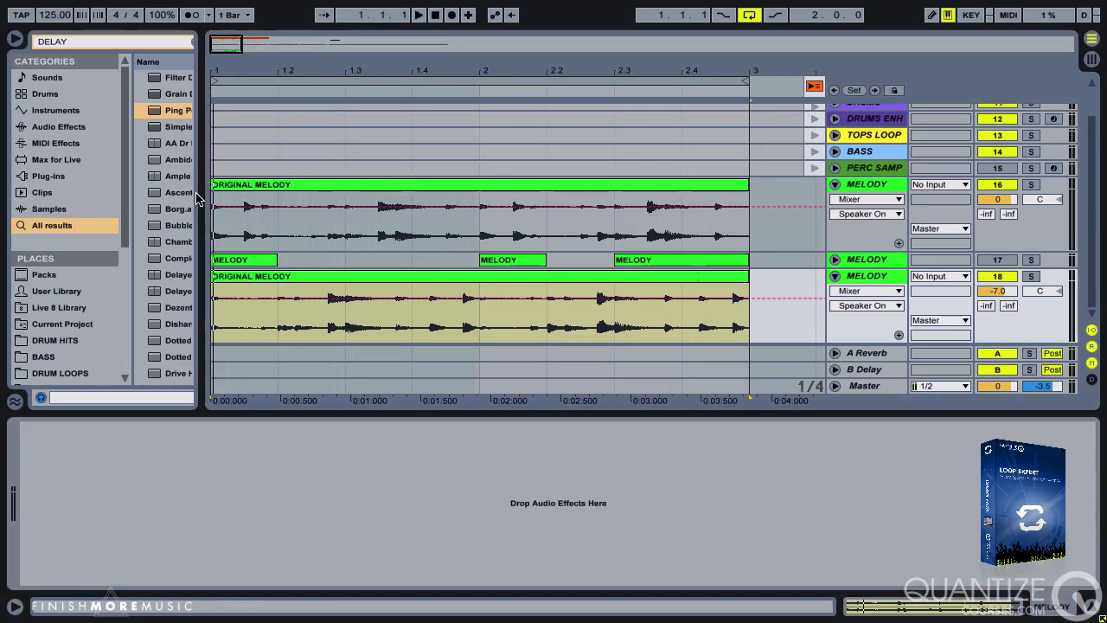
pyautogui.hotkey('ctrl', 'f')
pyautogui.write('AUTO')
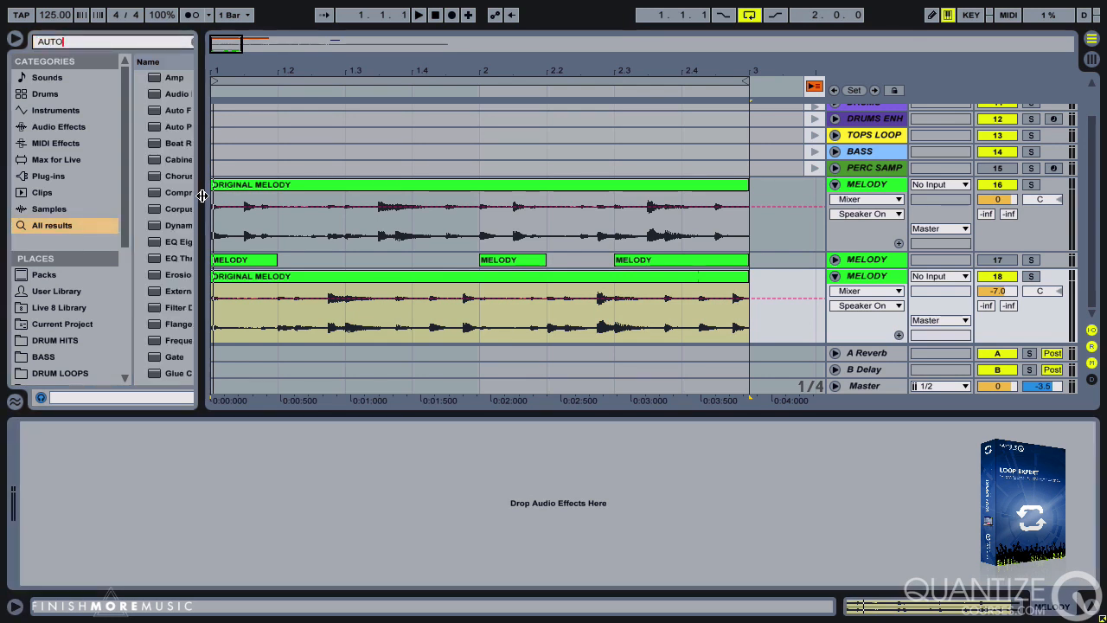
pyautogui.press('Return')
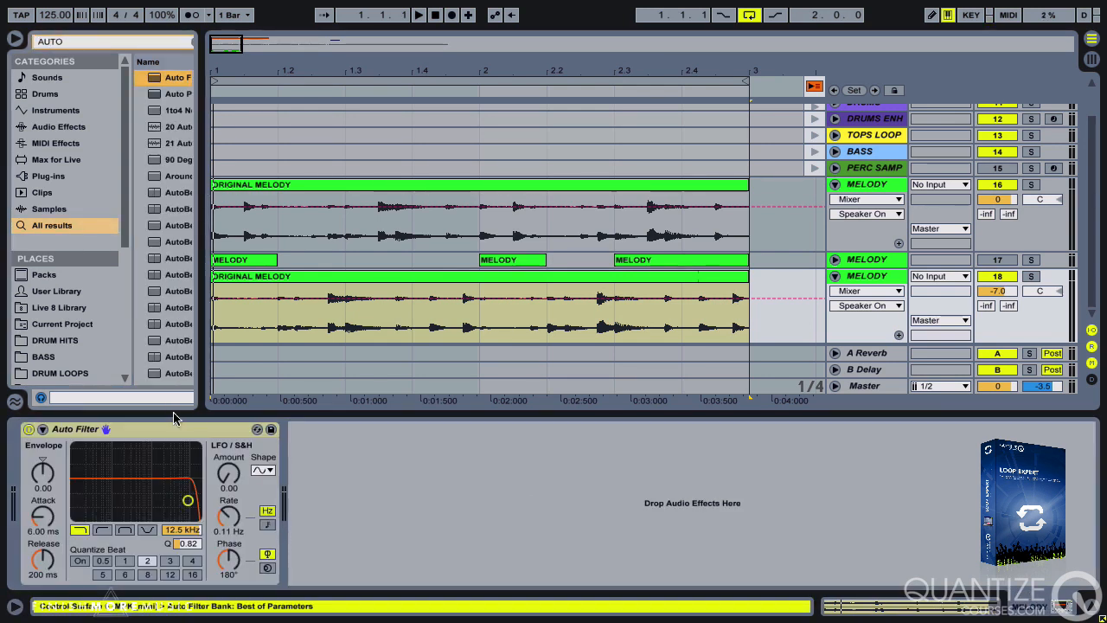
pyautogui.click(1032, 276)
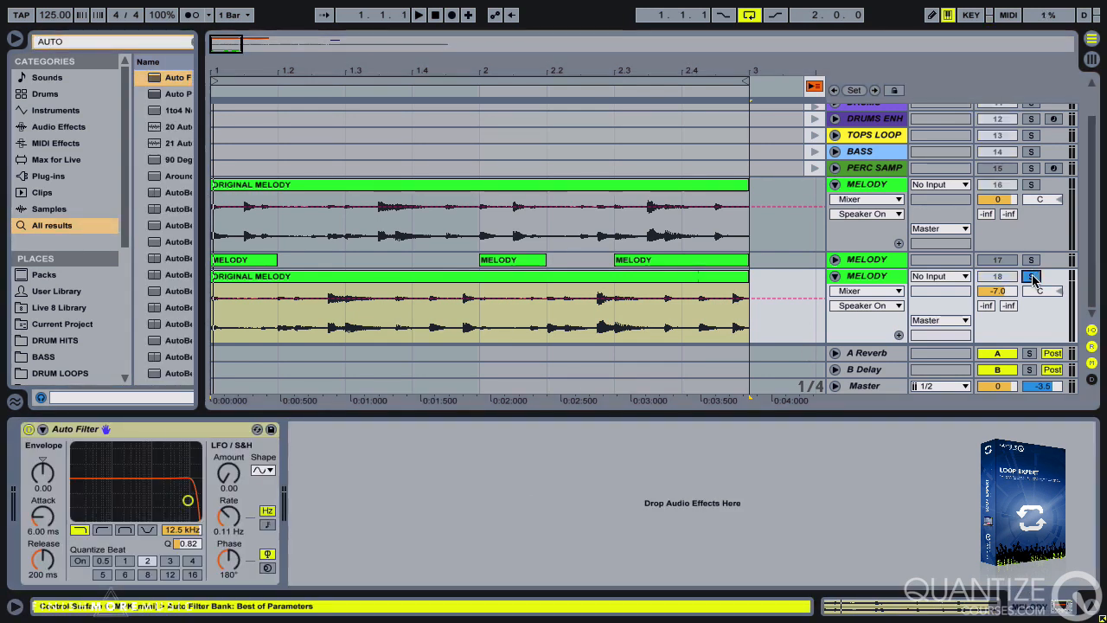
# Lower the Auto Filter's cutoff to 1.05 kHz with a Q of 0.83, and sync its LFO rate to the beat
pyautogui.click(232, 560)
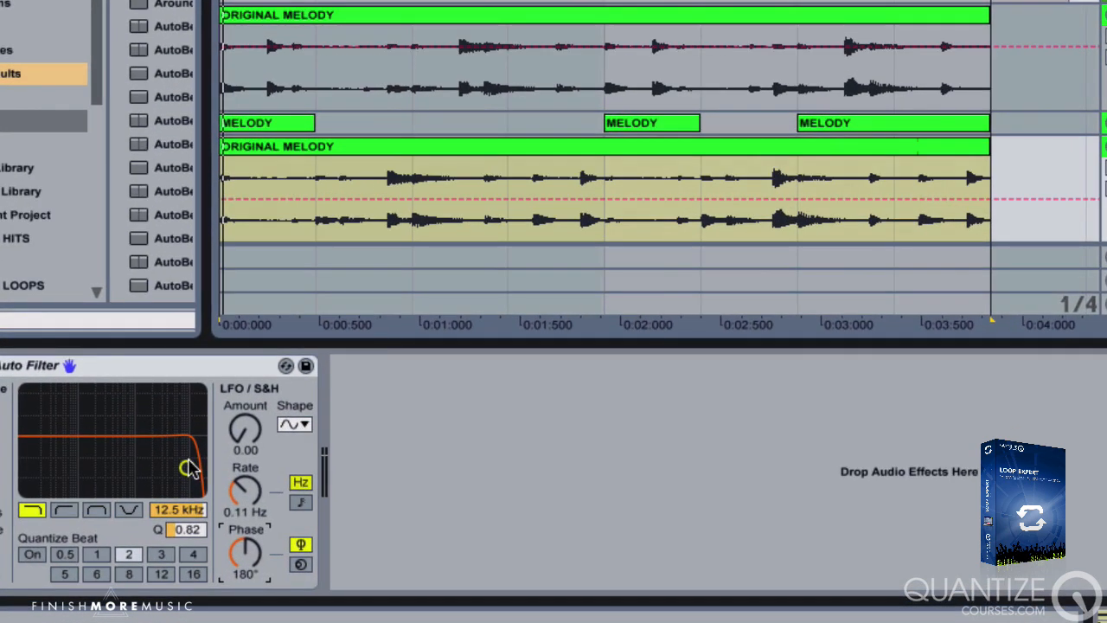
pyautogui.moveTo(188, 500); pyautogui.dragTo(145, 502)
pyautogui.moveTo(124, 463); pyautogui.dragTo(123, 463)
pyautogui.moveTo(241, 490); pyautogui.dragTo(244, 477)
pyautogui.click(300, 503)
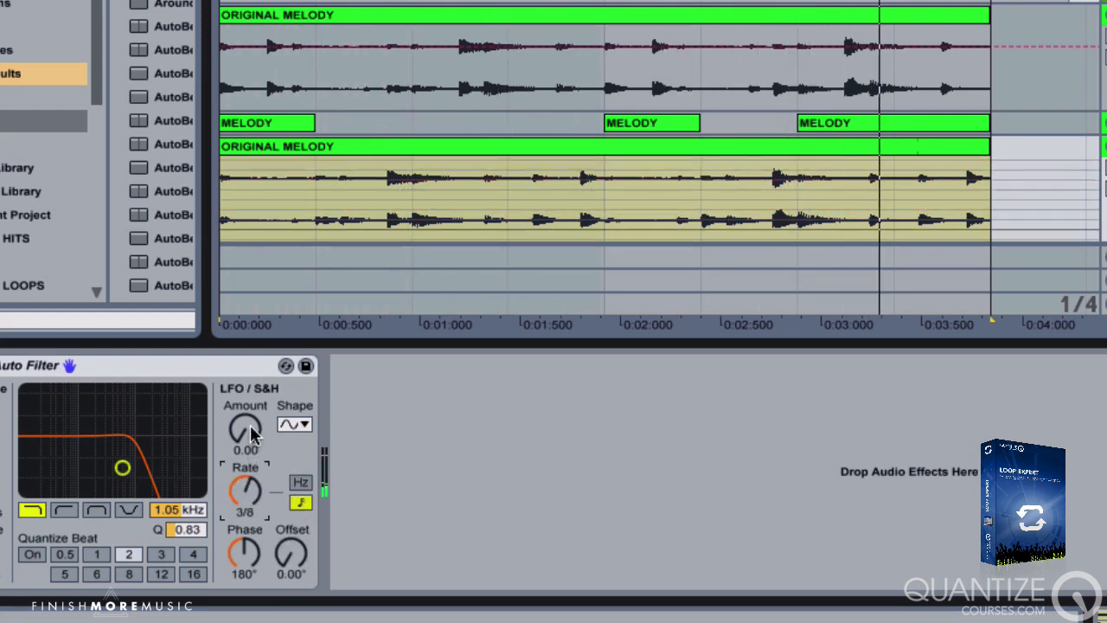
# Set the Auto Filter's LFO amount to 19.3, rate to 1 and phase to 0° during playback
pyautogui.moveTo(251, 406); pyautogui.dragTo(257, 321)
pyautogui.moveTo(245, 545); pyautogui.dragTo(245, 620)
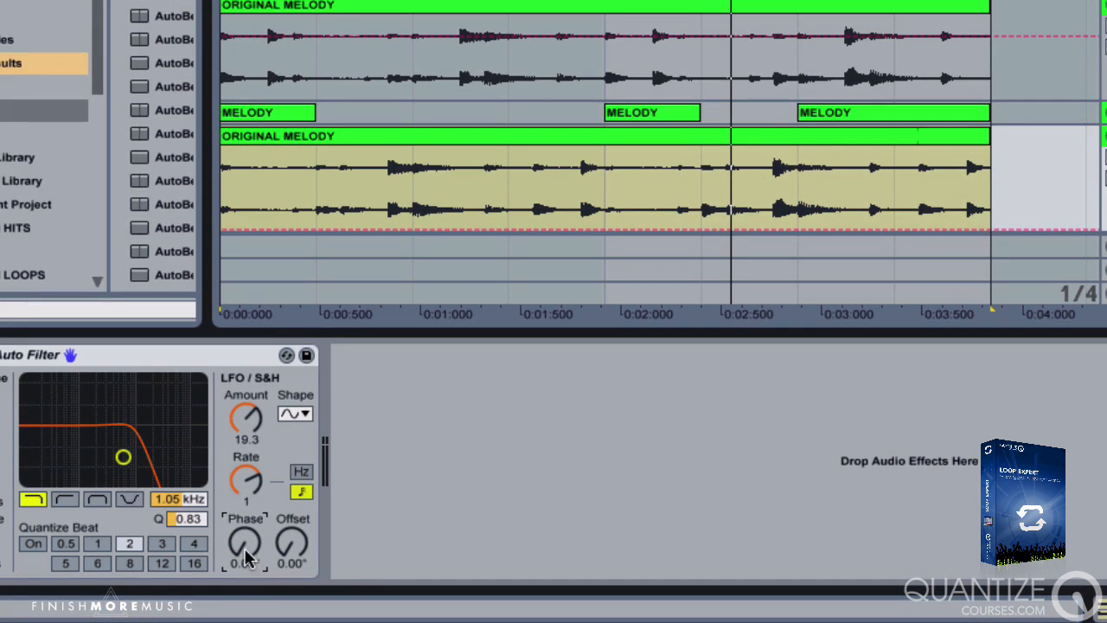
pyautogui.press('space')
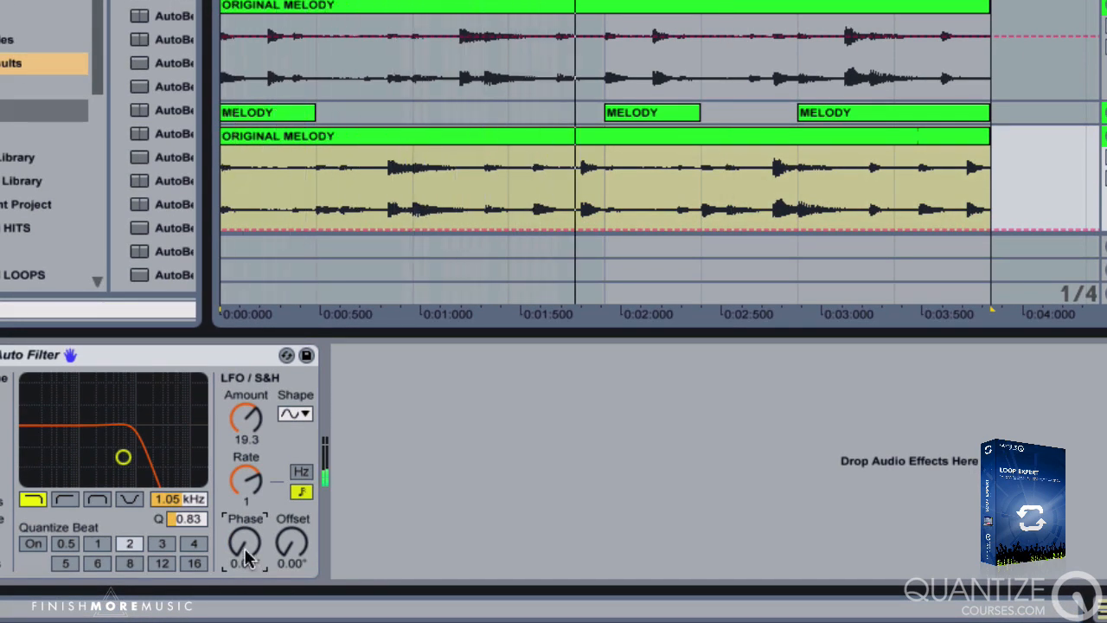
# Raise the Auto Filter's cutoff to 1.87 kHz and its LFO amount to 20.3
pyautogui.press('Up')
pyautogui.click(237, 414)
pyautogui.press('Up')
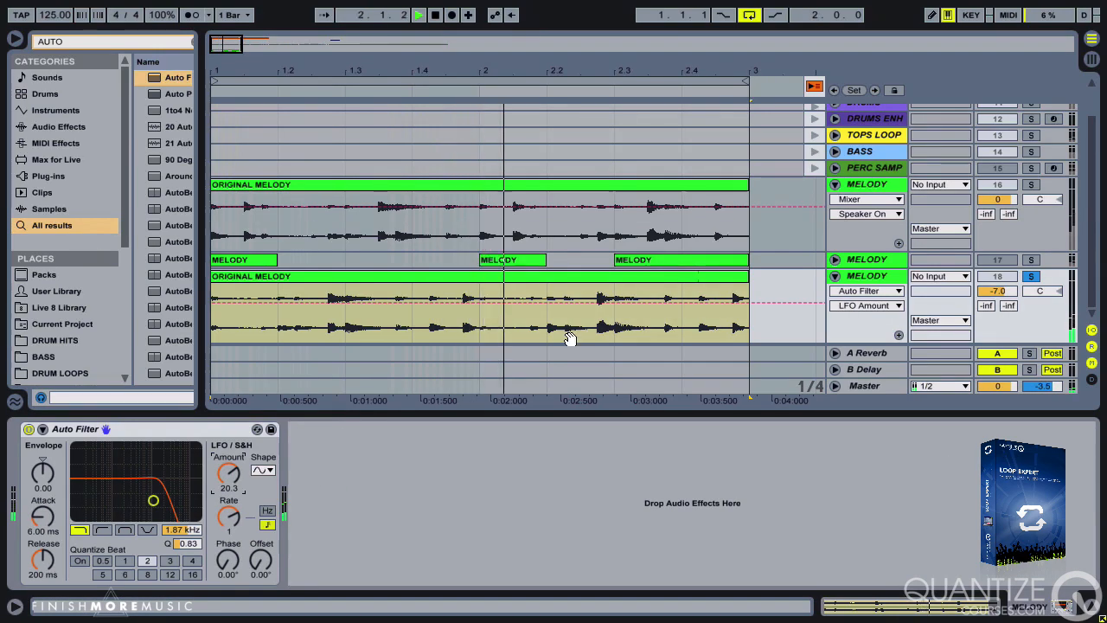
# Solo the original MELODY track 16 as well and compare the sound with the Auto Filter off and on
pyautogui.click(1031, 185)
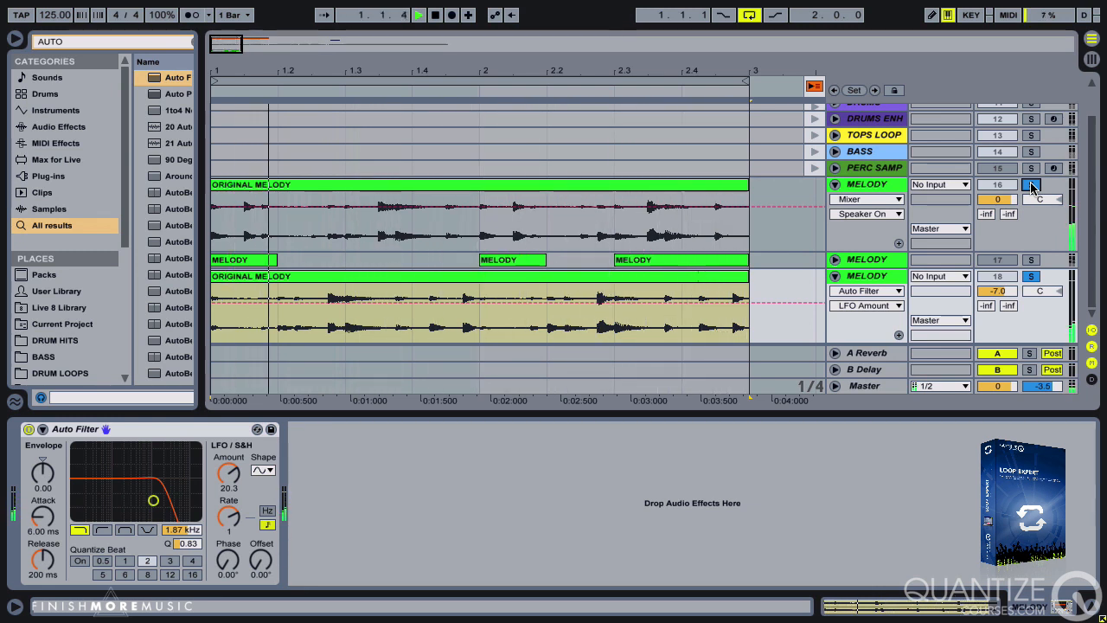
pyautogui.click(28, 430)
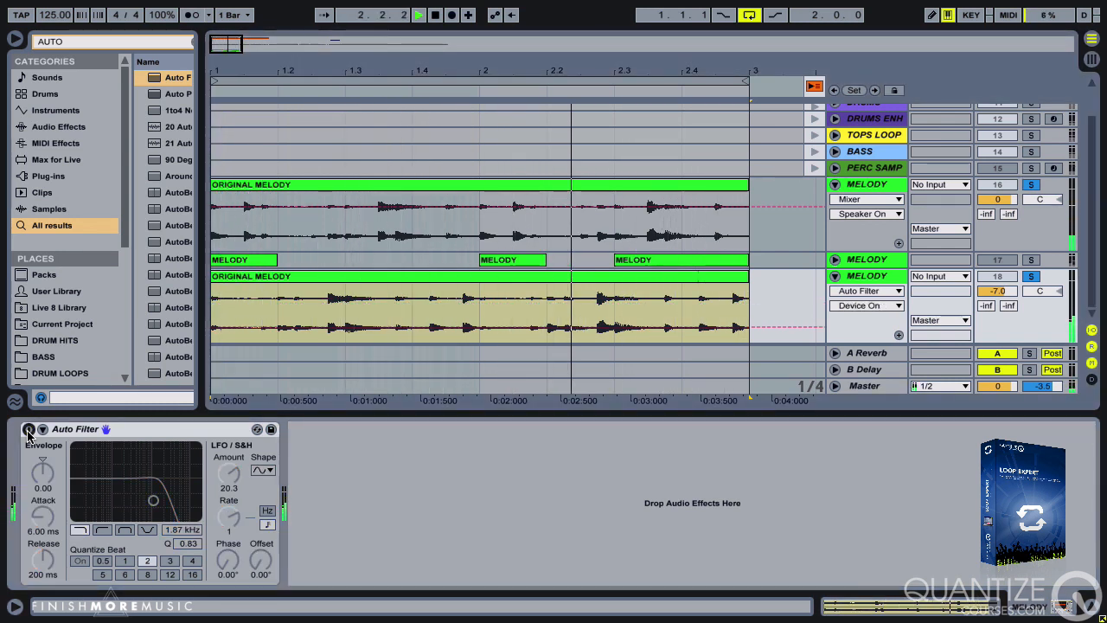
pyautogui.click(28, 430)
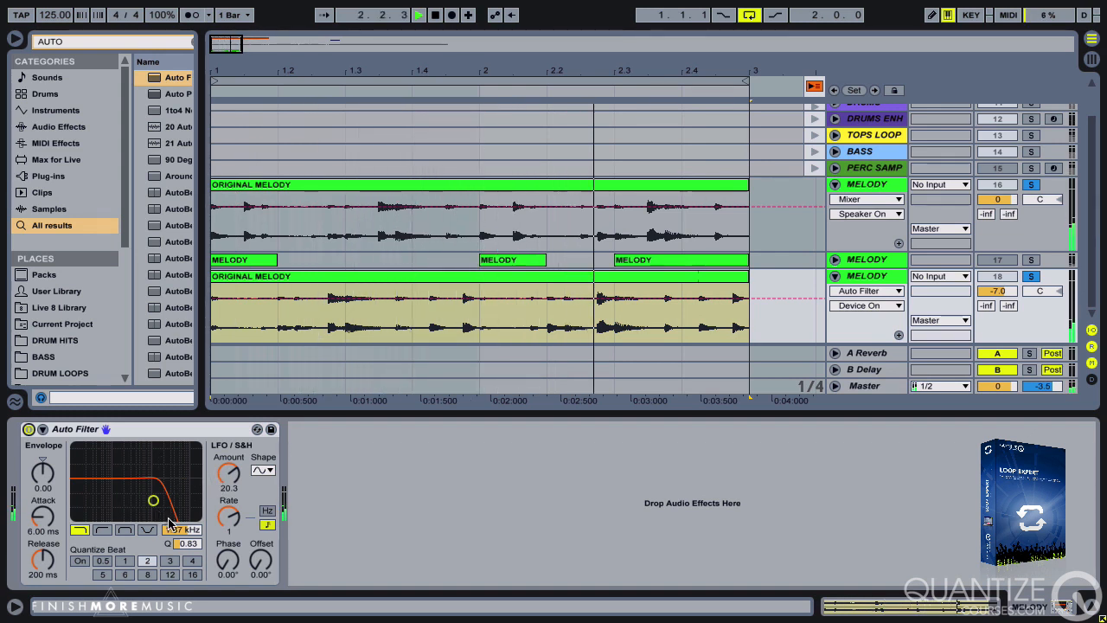
# Set the Auto Filter's cutoff to 3.24 kHz and its LFO offset to 90°
pyautogui.moveTo(173, 530); pyautogui.dragTo(176, 520)
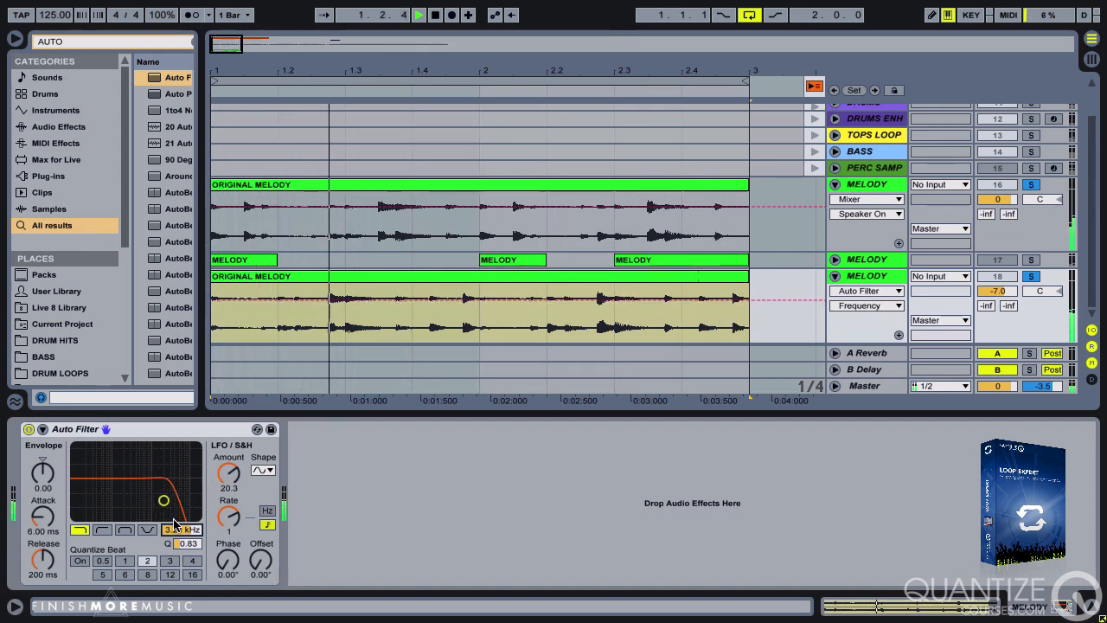
pyautogui.click(260, 575)
pyautogui.write('90')
pyautogui.press('Return')
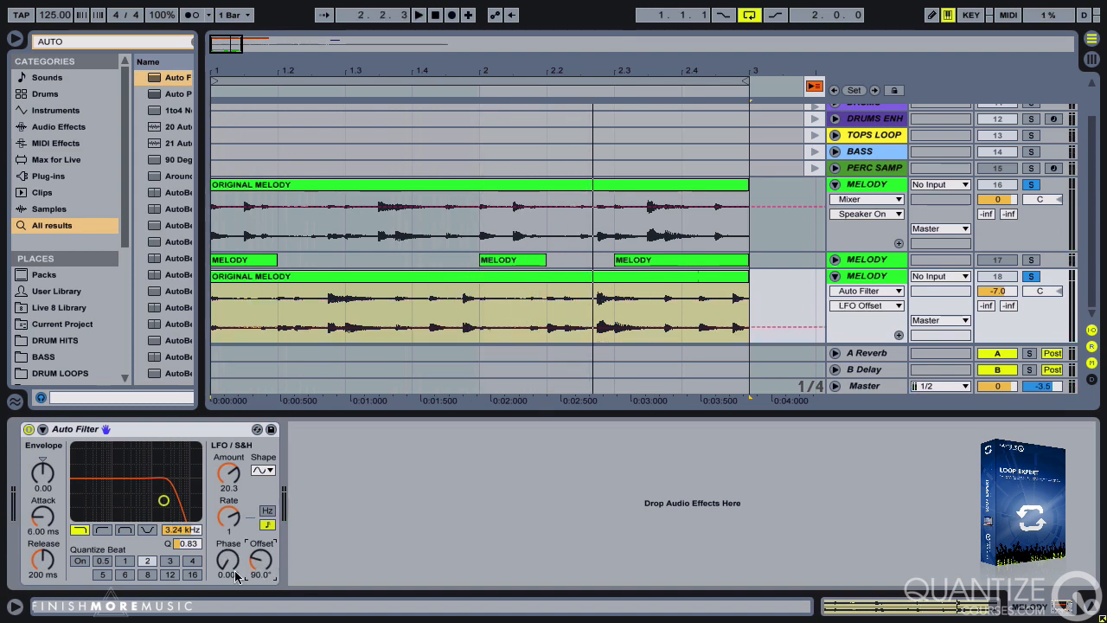
# Try an LFO offset of 180° with the cutoff at 2.35 kHz during playback, and return the offset to 0°
pyautogui.press('space')
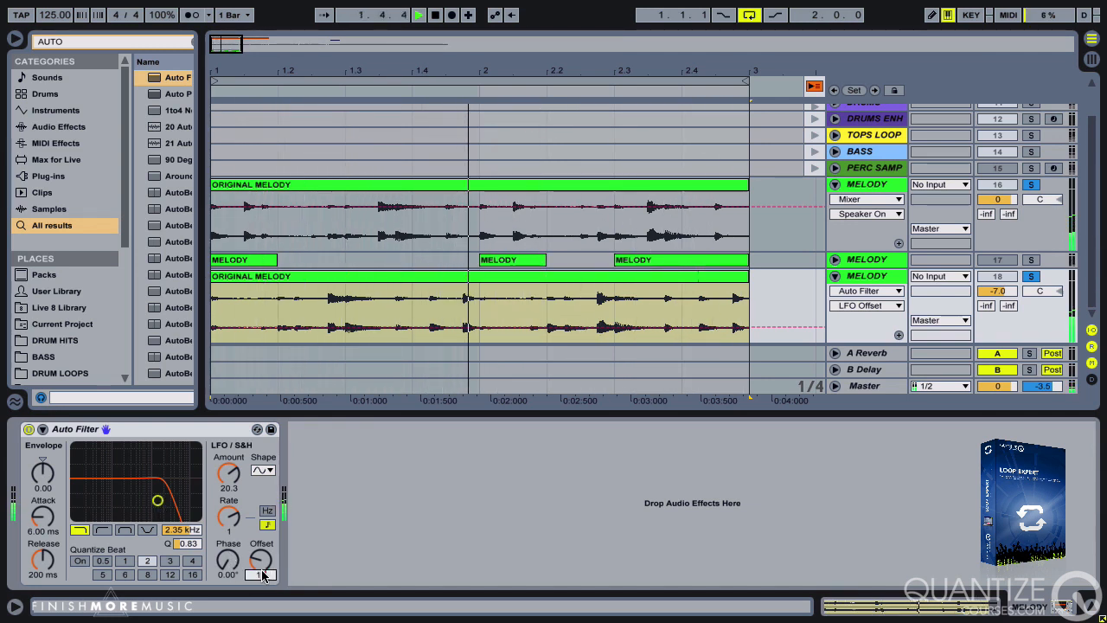
pyautogui.write('180')
pyautogui.press('Return')
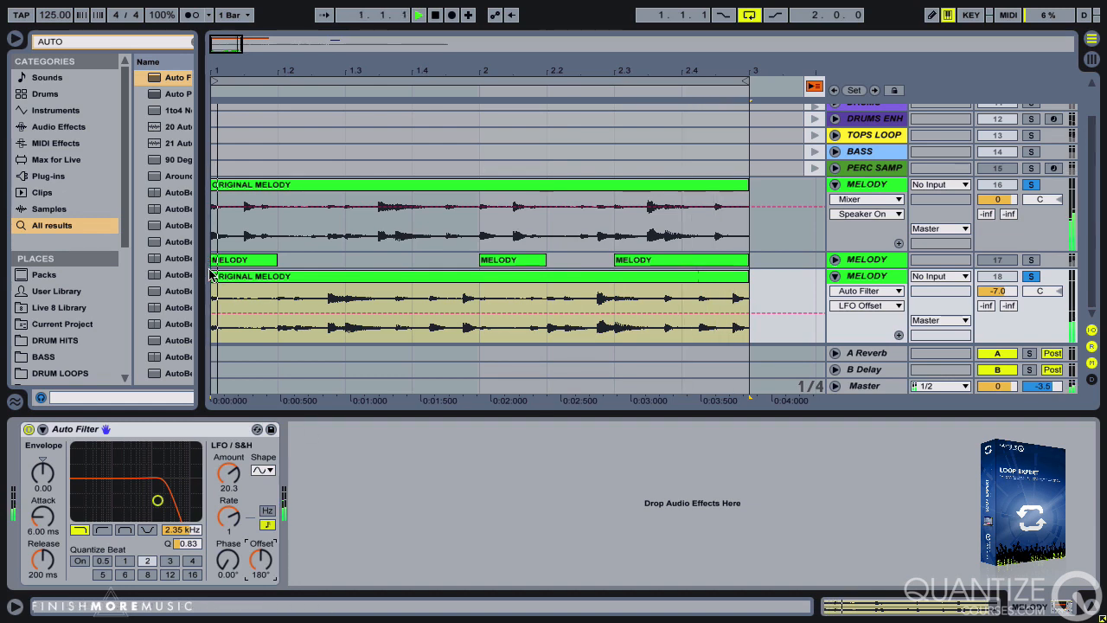
pyautogui.moveTo(261, 560); pyautogui.dragTo(240, 621)
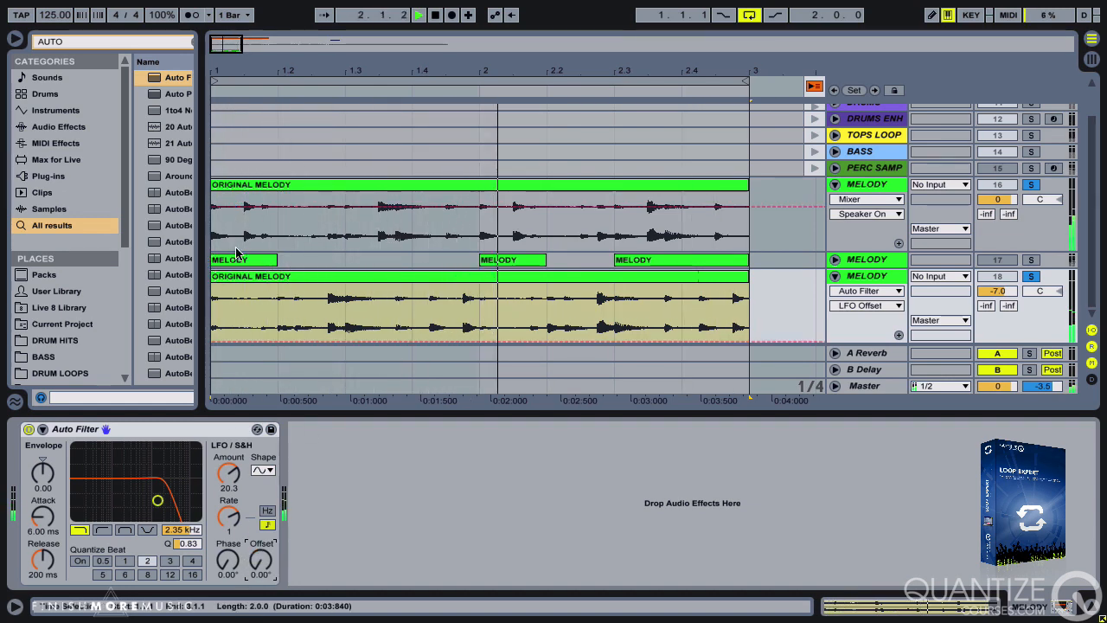
# Move the octave-up clip's start to 1.1.2 and listen to it with the original melody
pyautogui.click(247, 320)
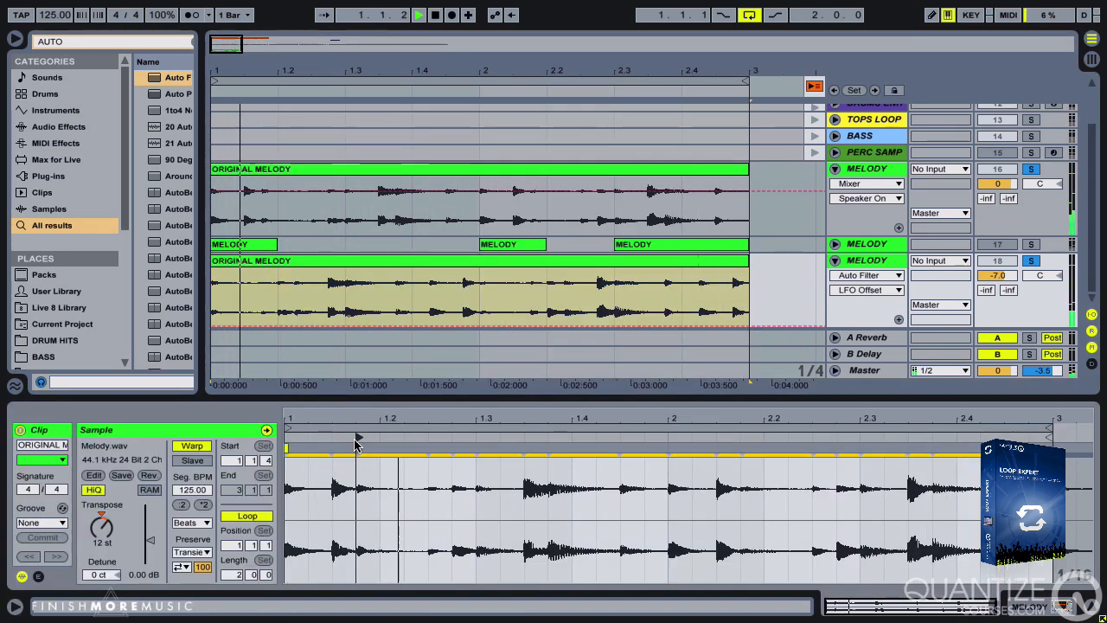
pyautogui.moveTo(358, 438); pyautogui.dragTo(310, 439)
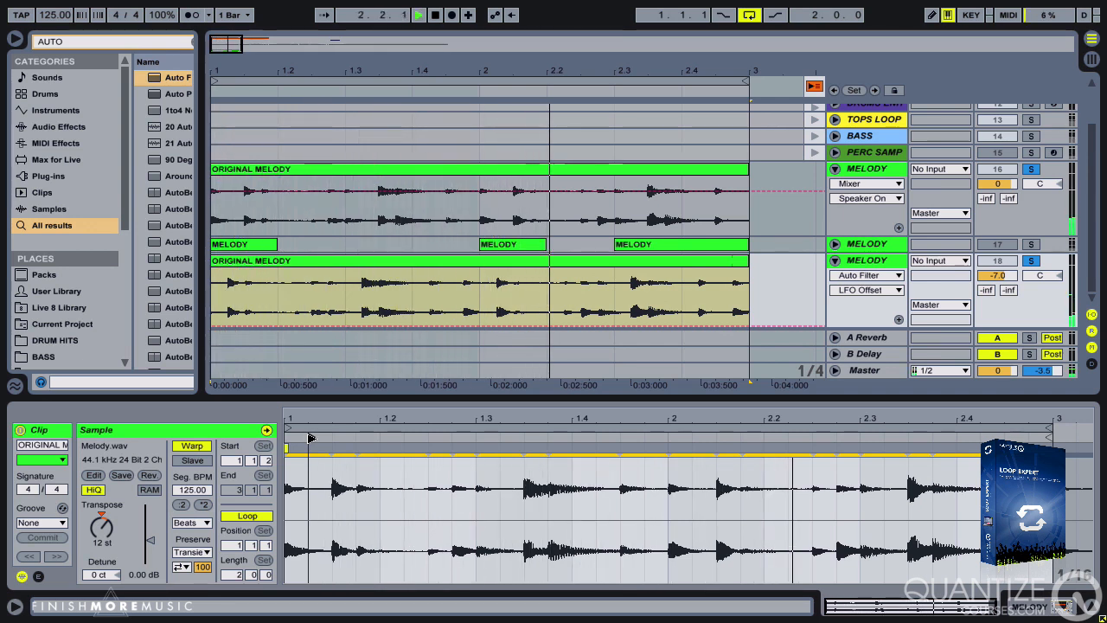
pyautogui.click(801, 256)
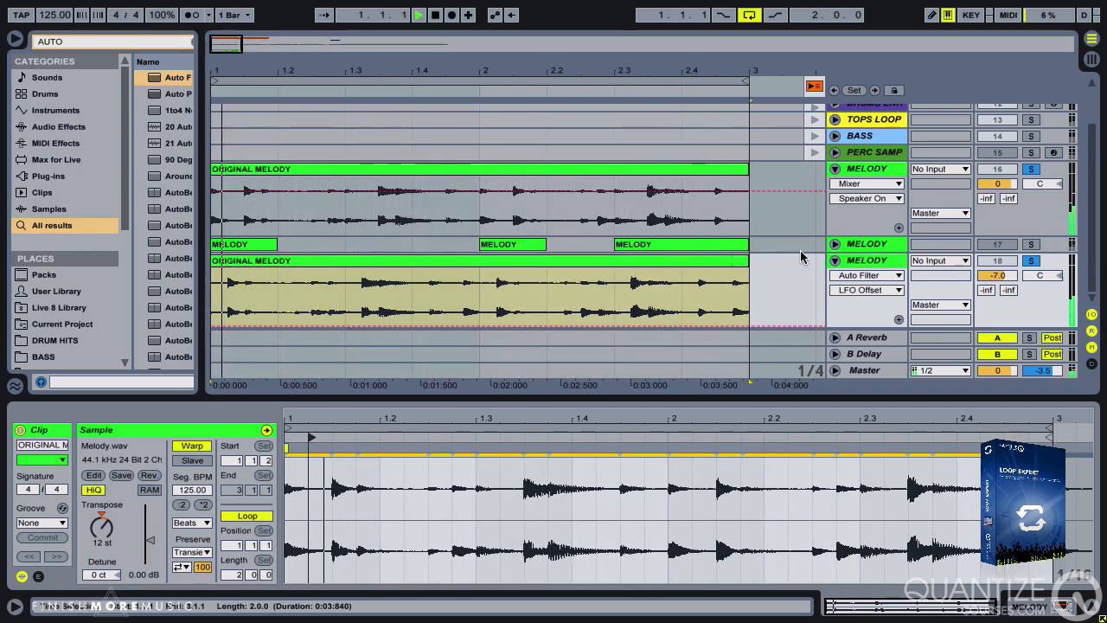
pyautogui.press('space')
# Lower the Auto Filter's cutoff on track 18 to 1.87 kHz and play the result
pyautogui.doubleClick(862, 261)
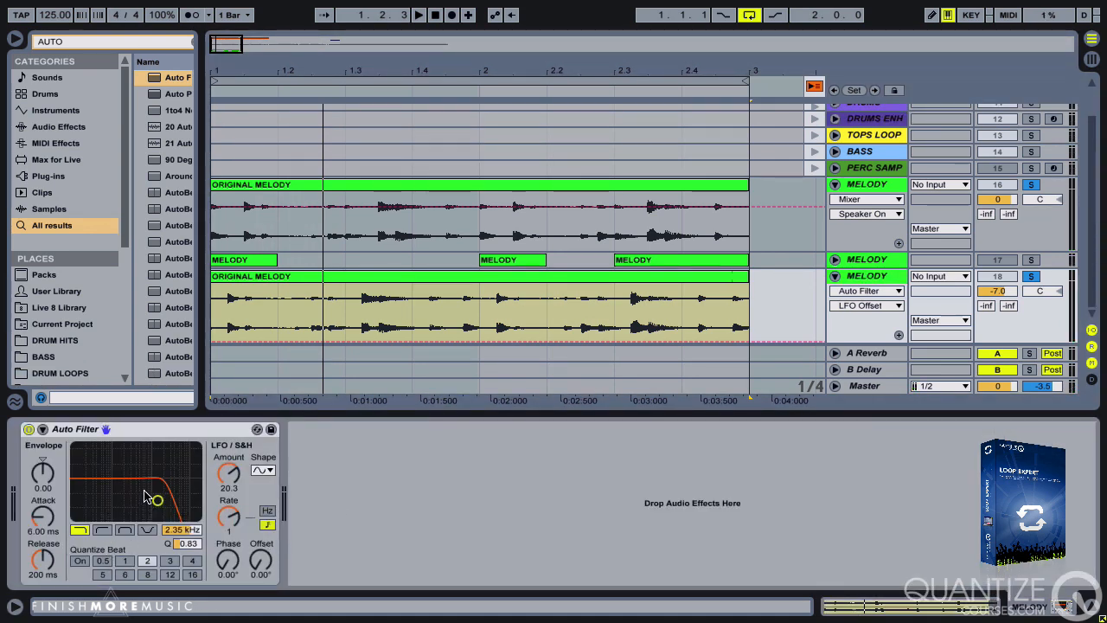
pyautogui.click(177, 529)
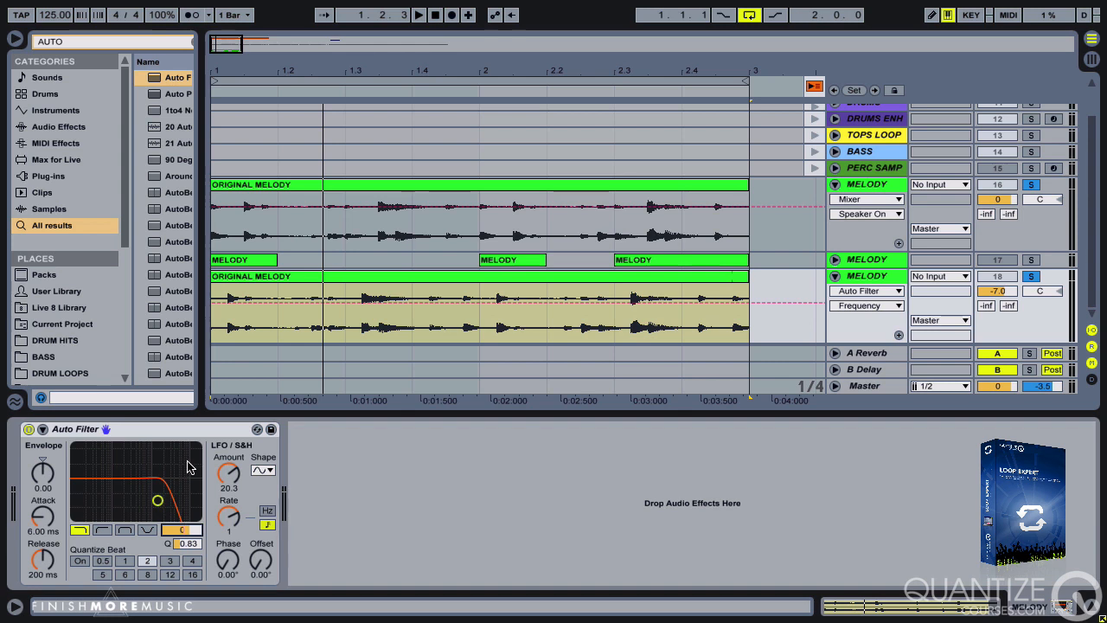
pyautogui.moveTo(174, 527); pyautogui.dragTo(175, 531)
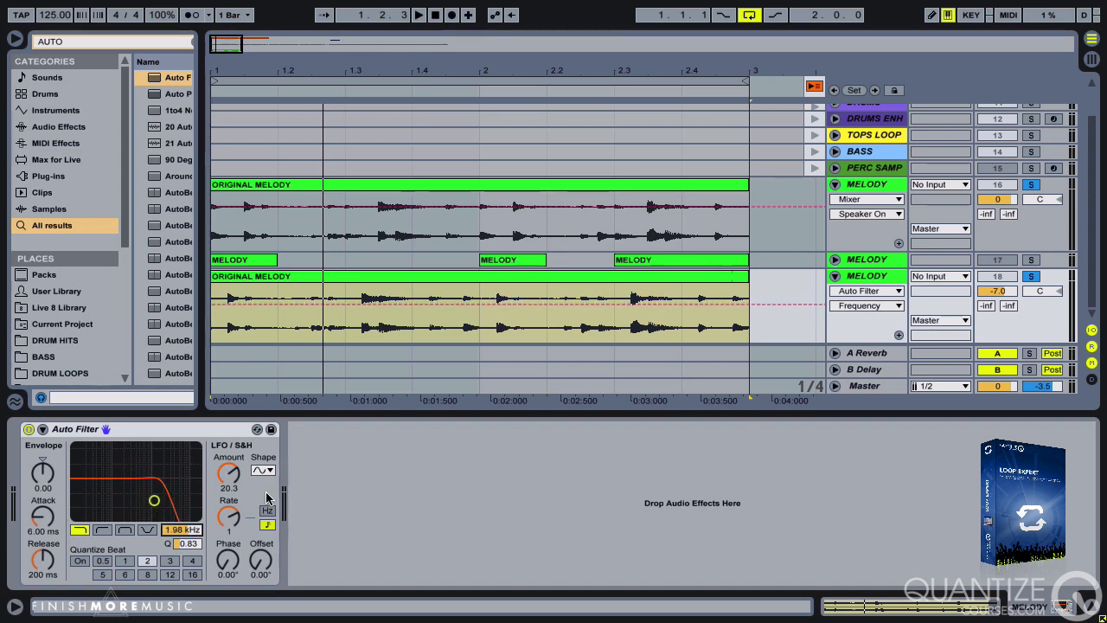
pyautogui.press('Down')
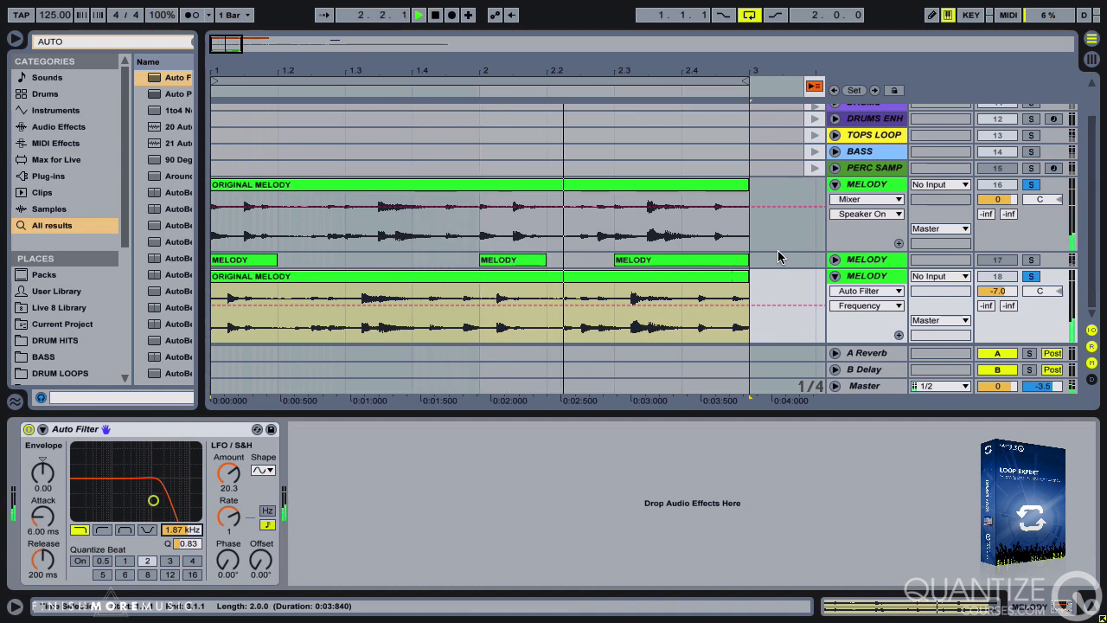
pyautogui.press('space')
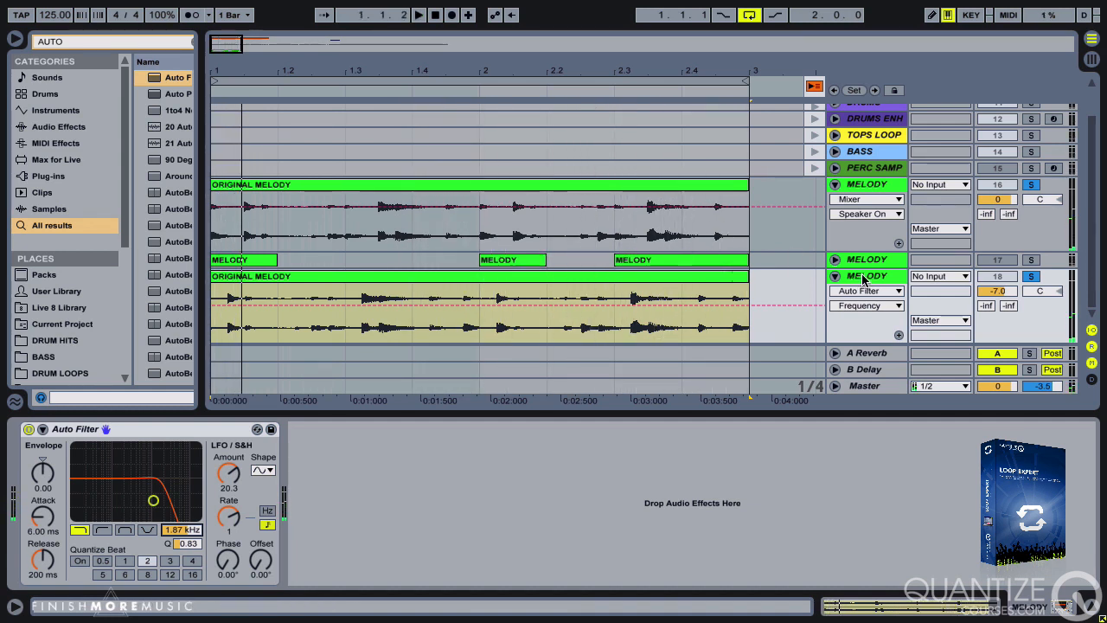
# Turn off the solos on MELODY tracks 16 and 18, and select the original MELODY track 16
pyautogui.click(861, 278)
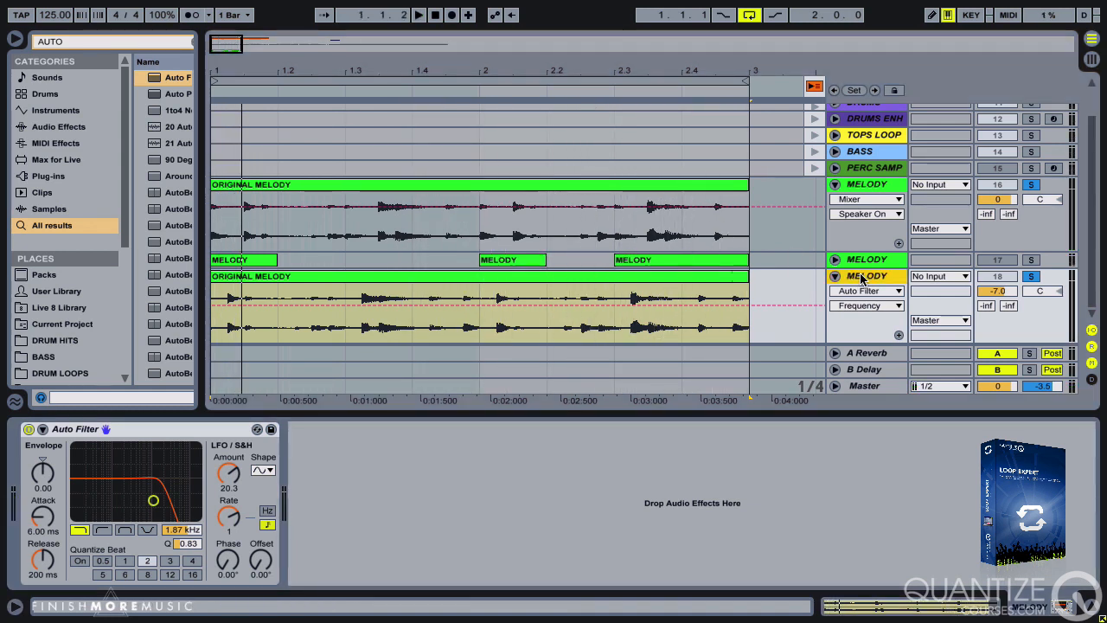
pyautogui.click(1038, 276)
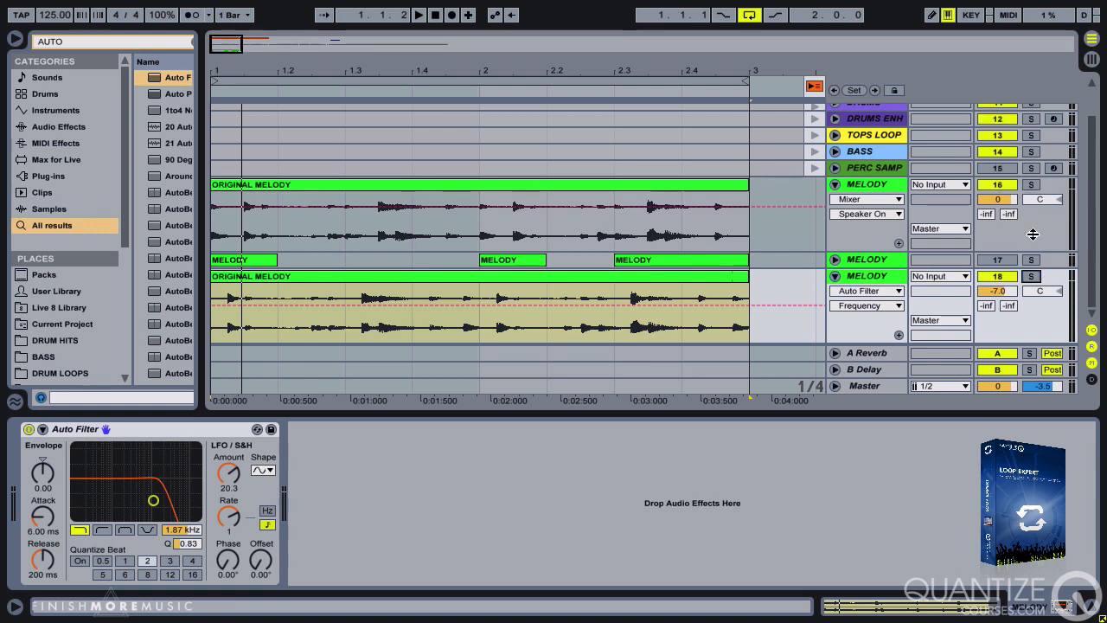
pyautogui.click(881, 181)
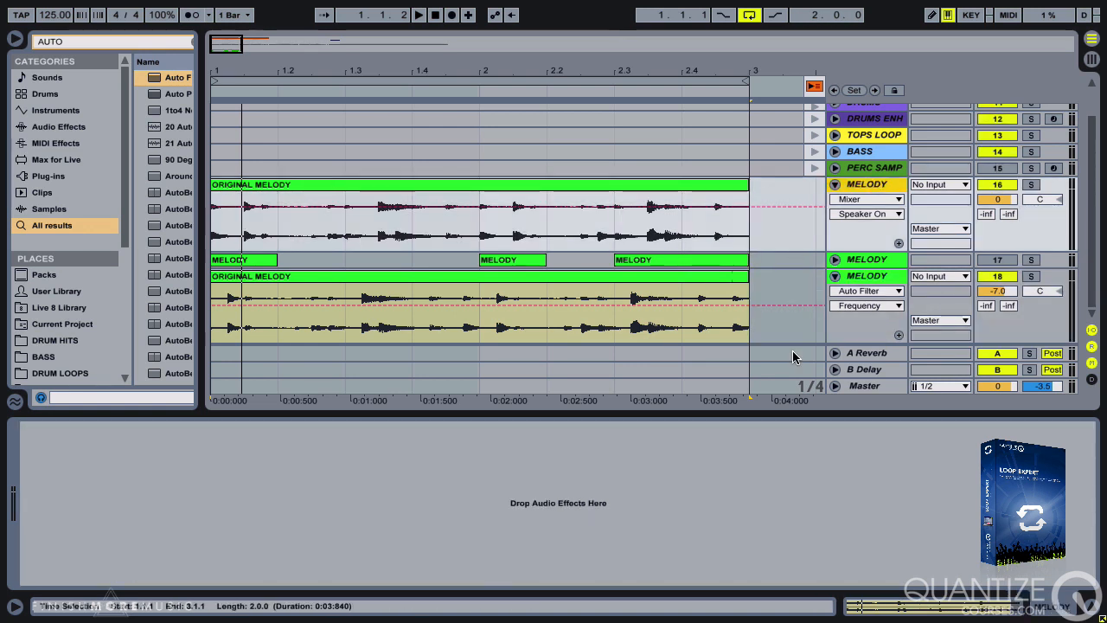